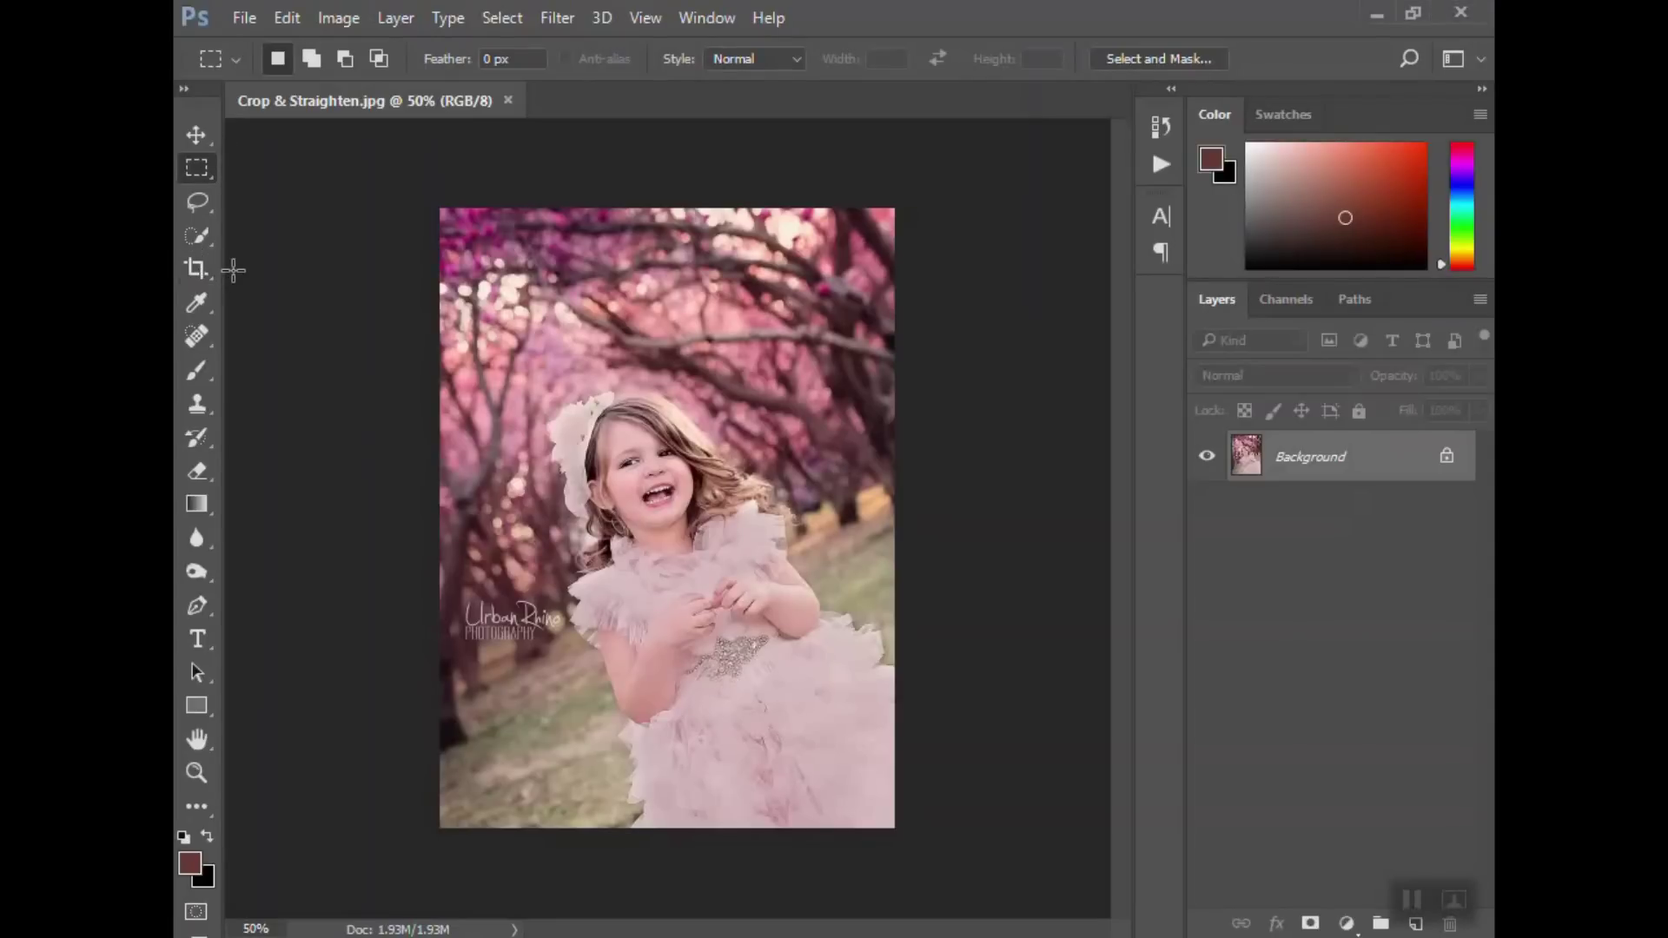
Switch to the Crop tool and set its ratio preset to 5 : 7, after trying 1 : 1 Square.
key(c)
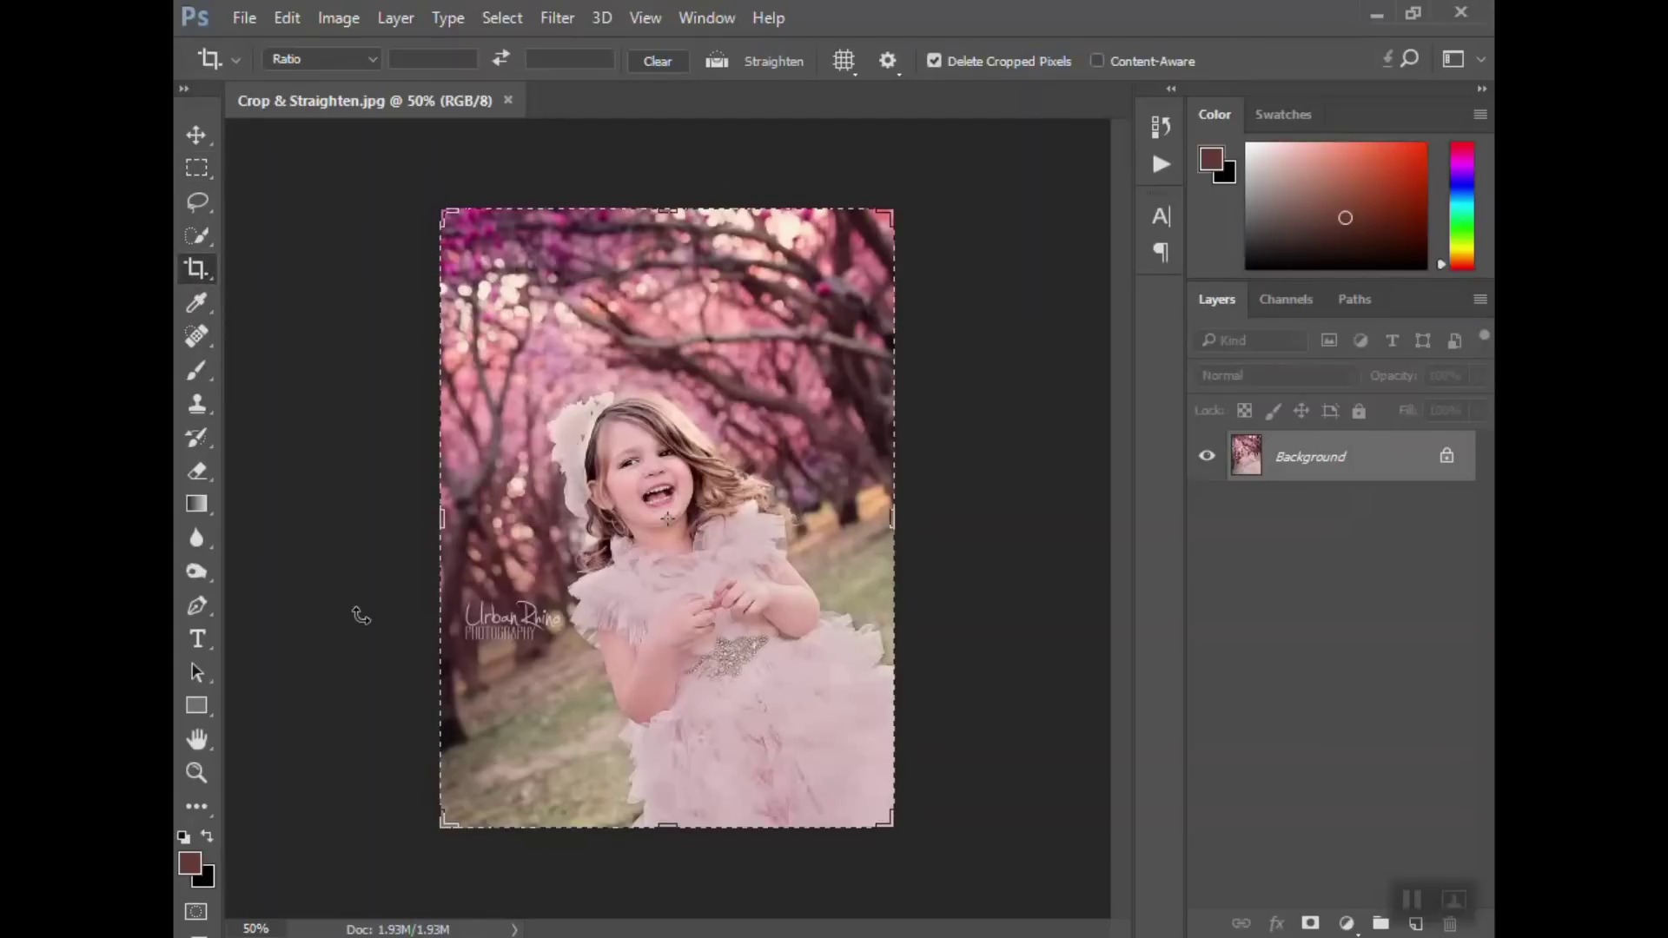
click(435, 61)
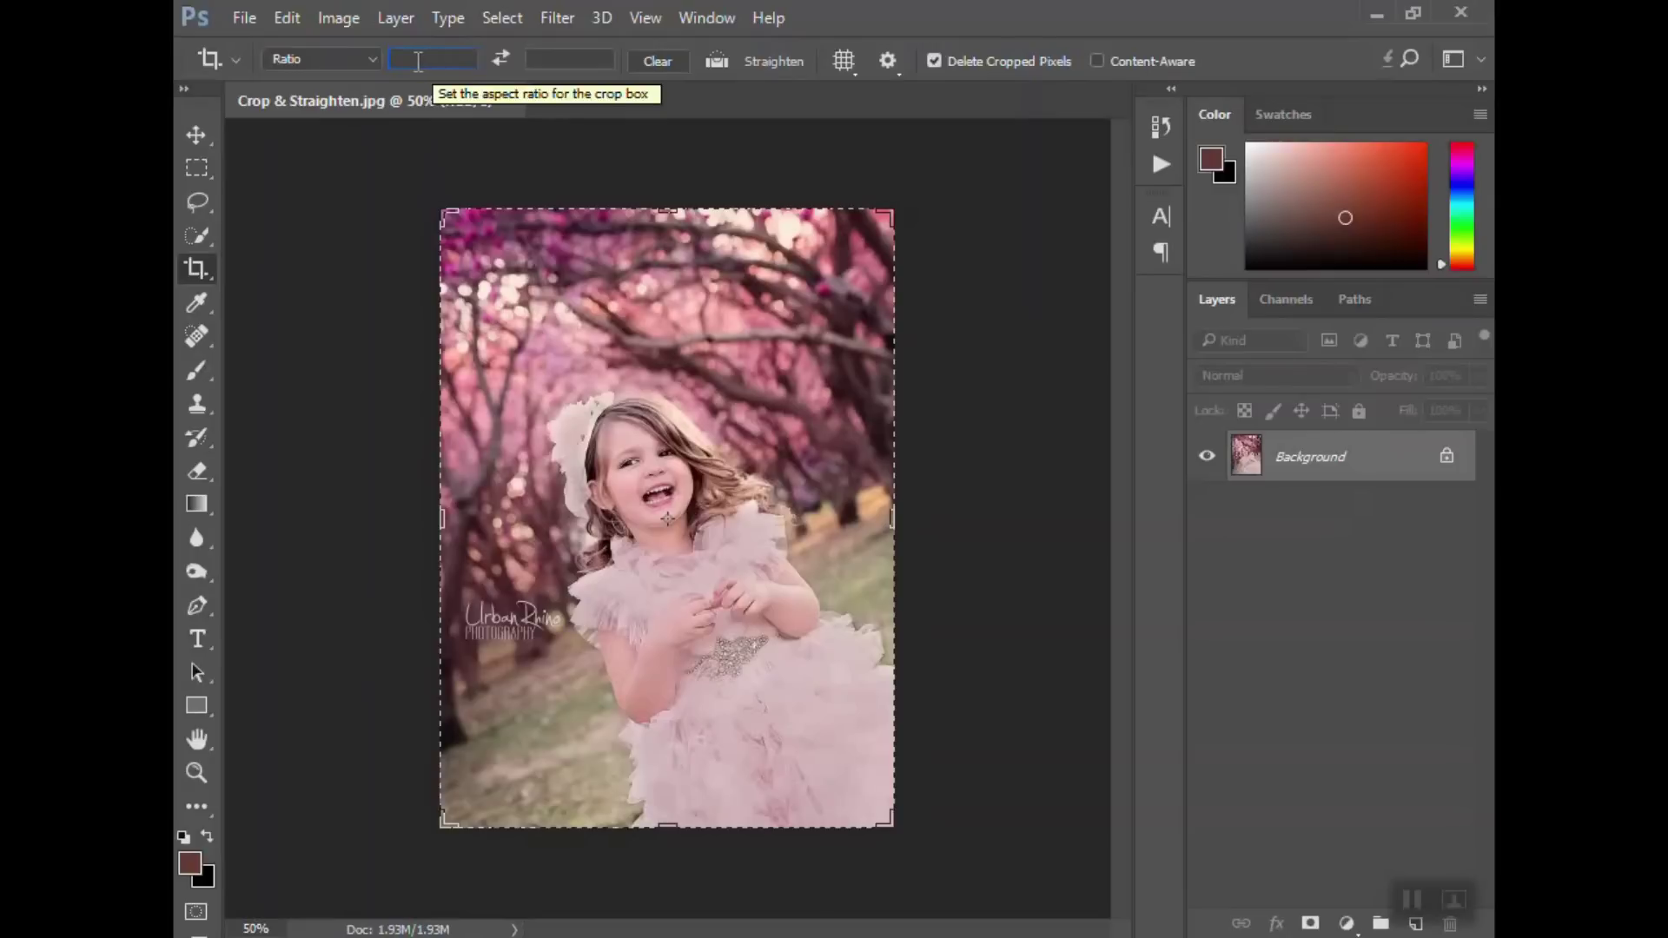
click(374, 58)
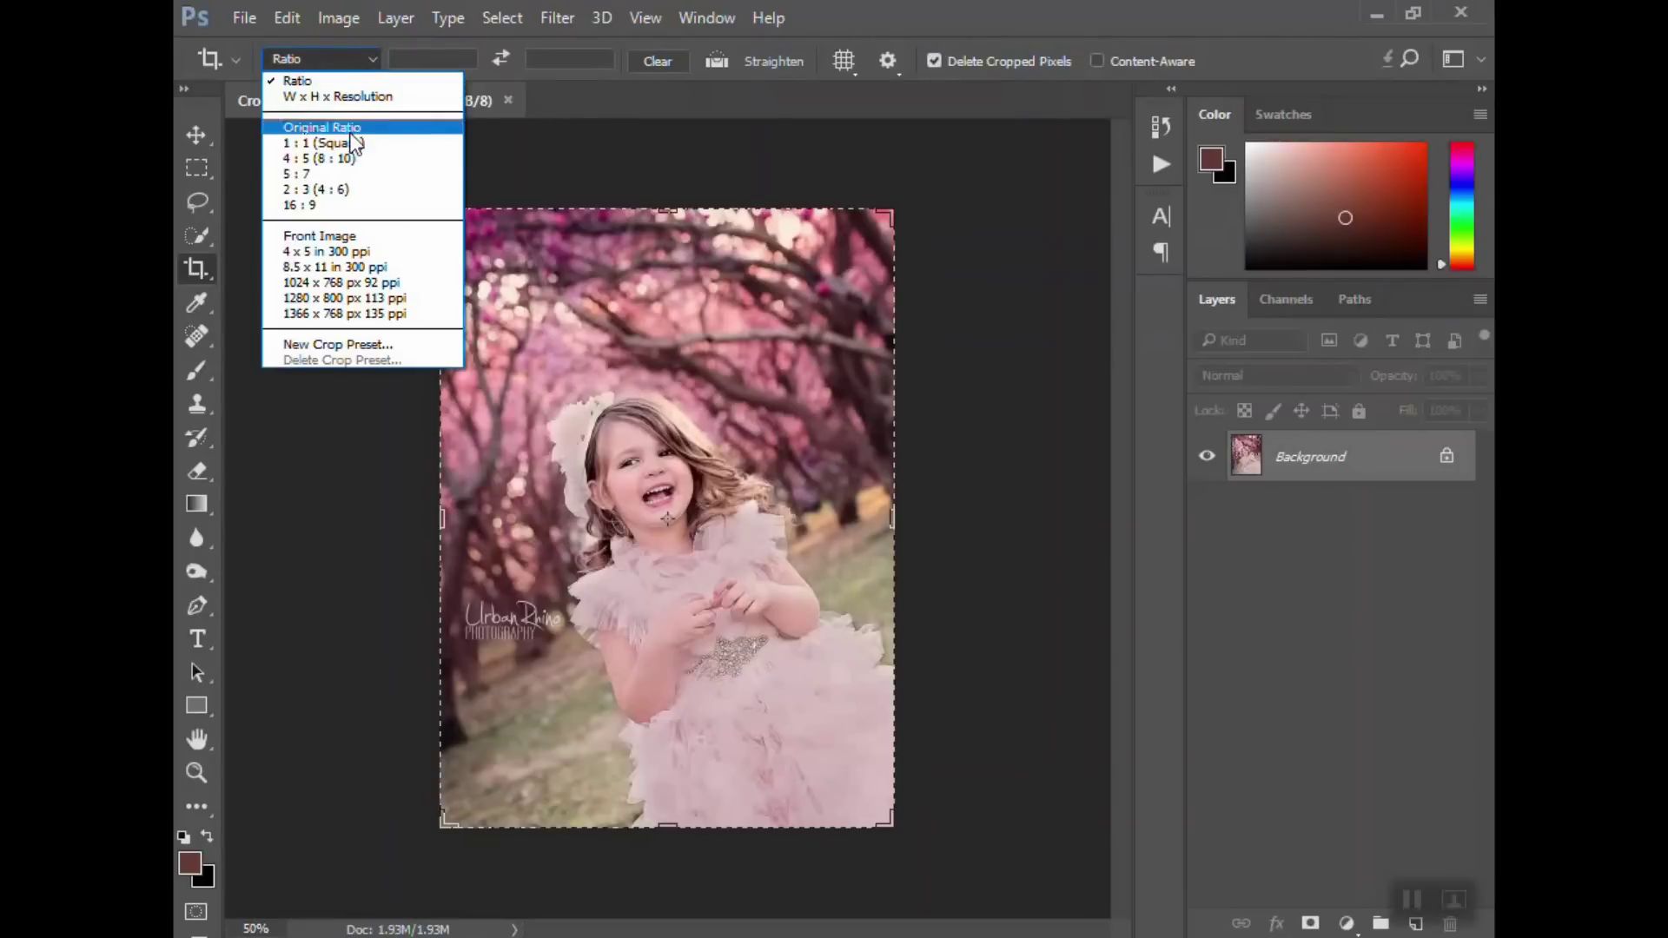
click(375, 53)
click(375, 54)
click(316, 146)
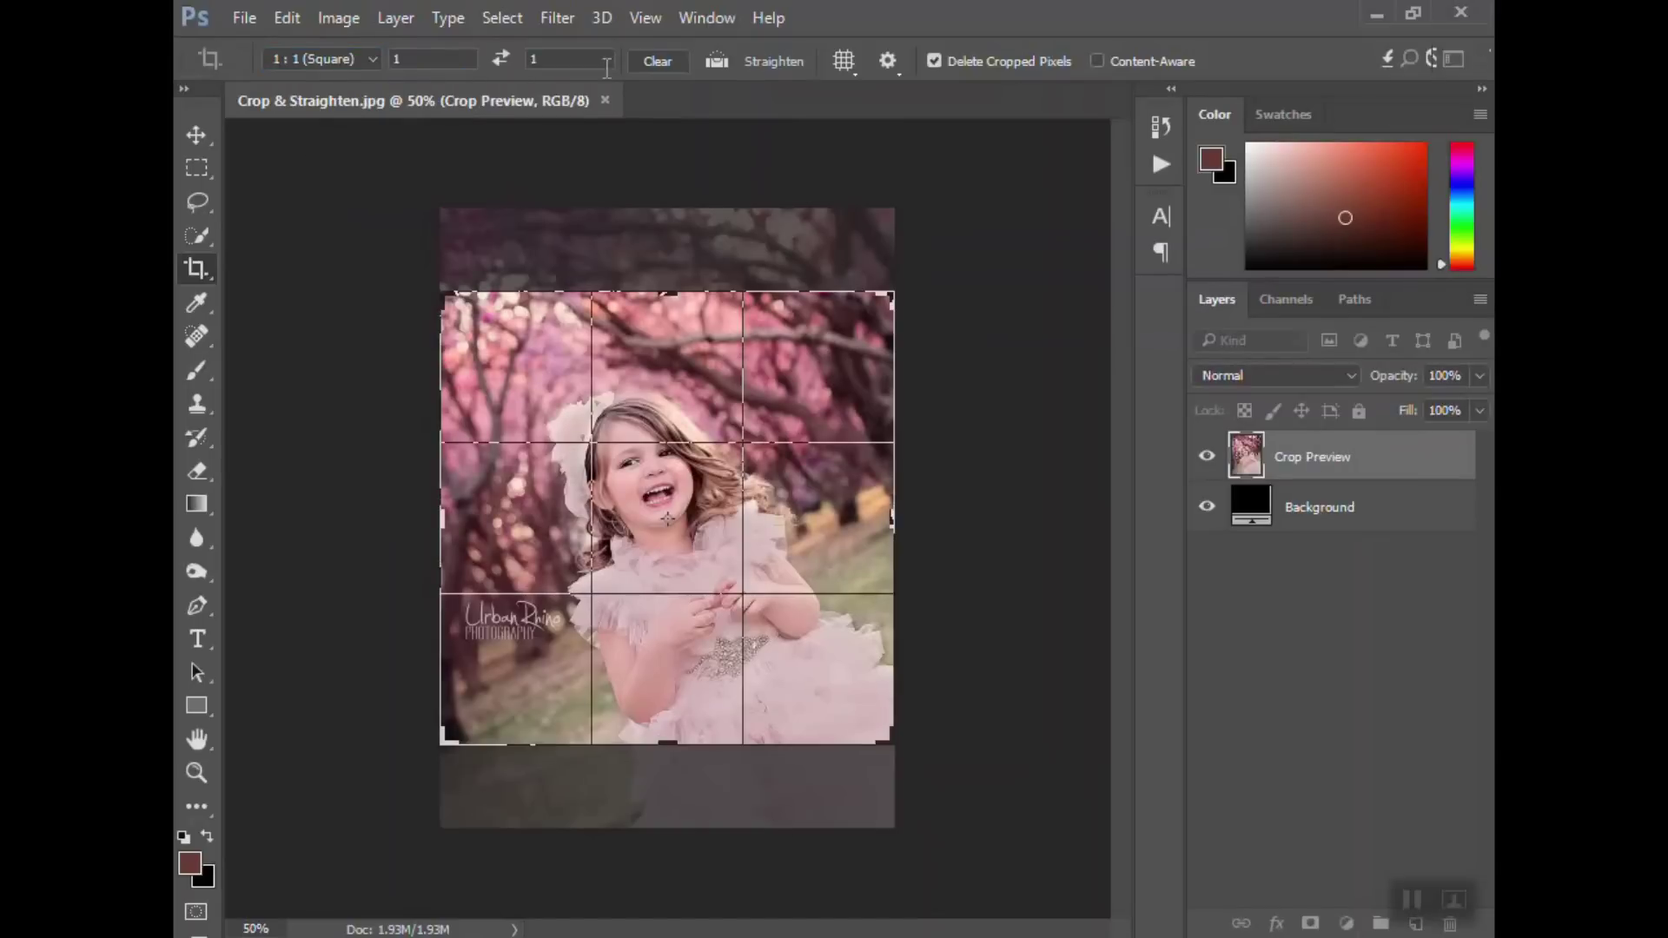
click(377, 58)
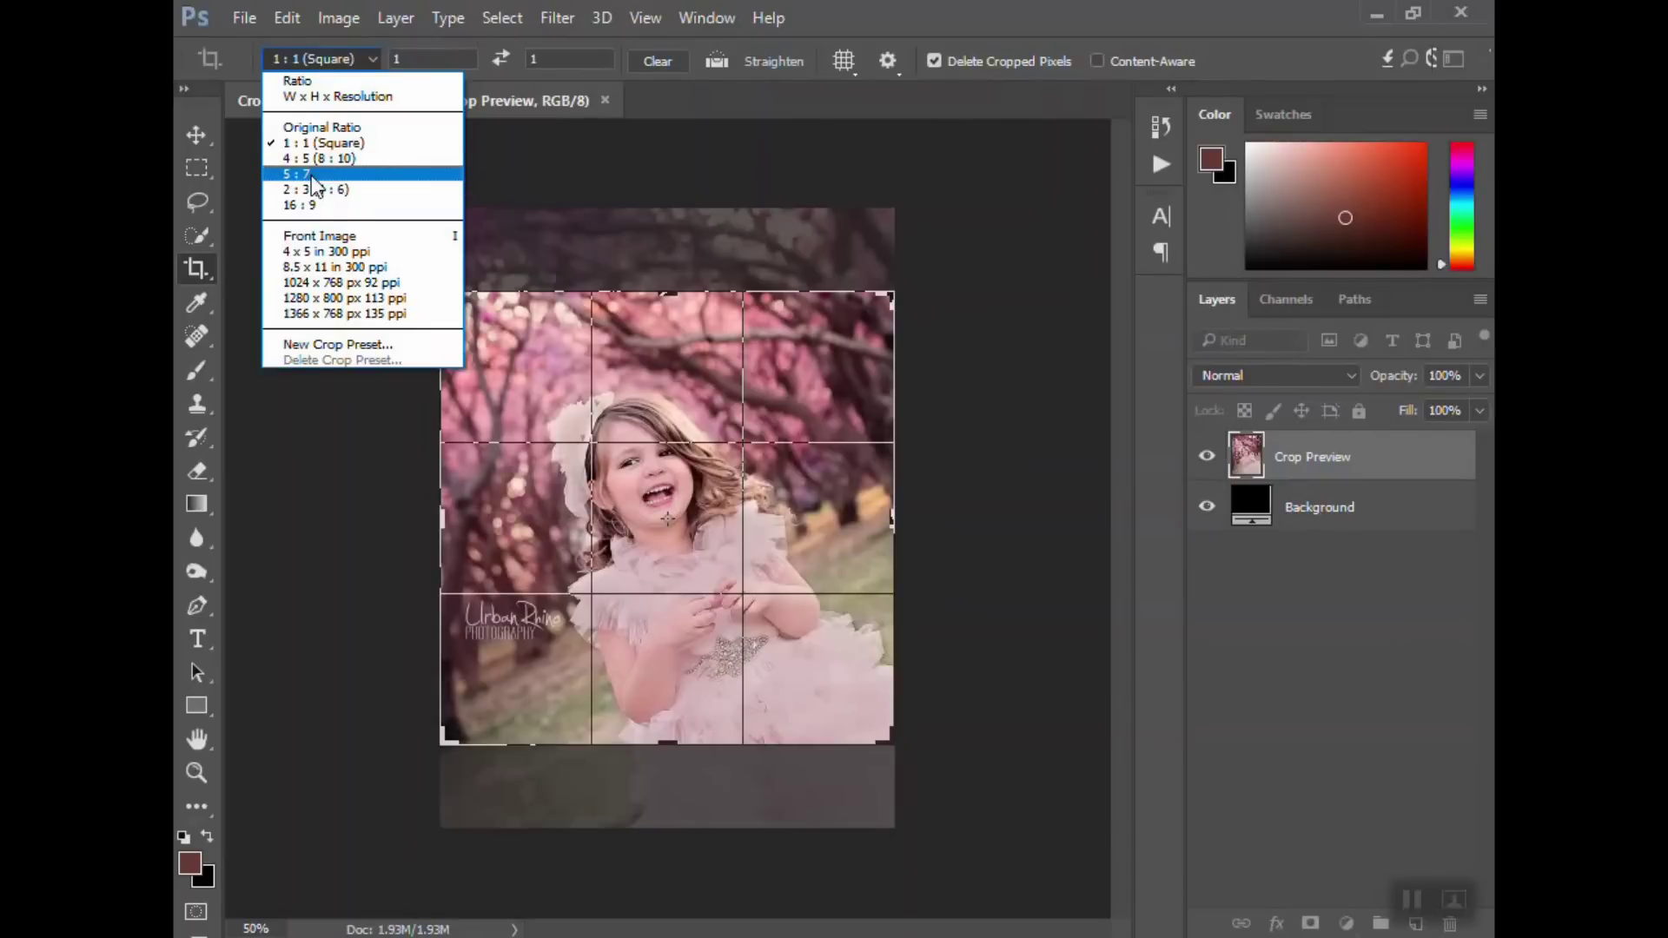
click(309, 173)
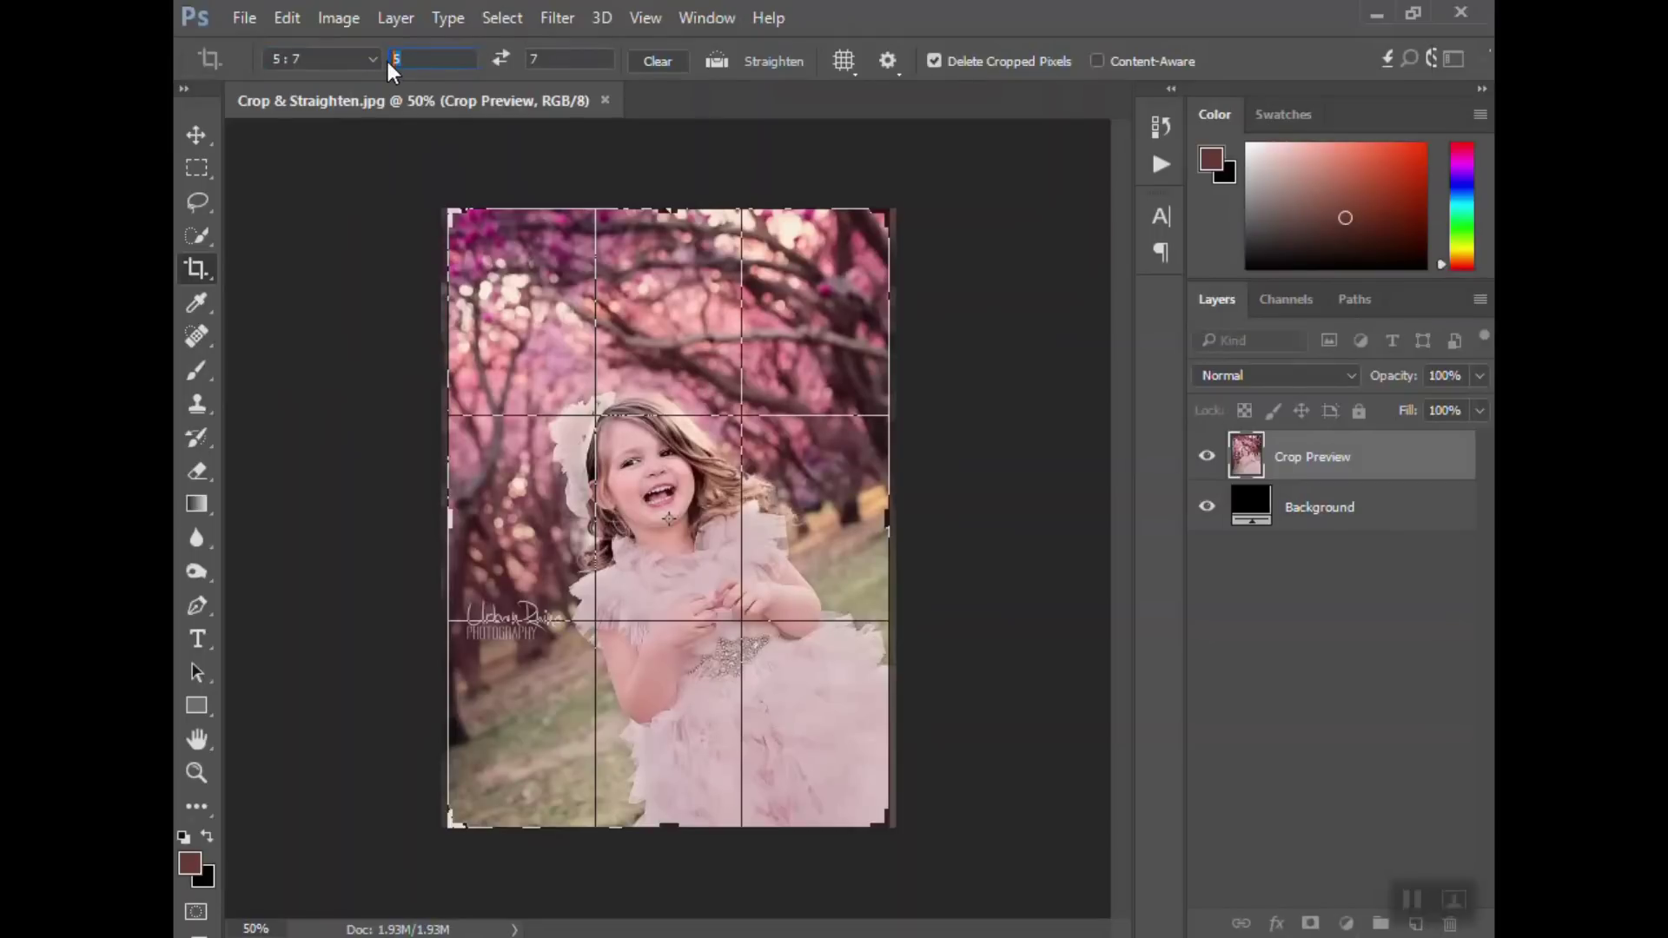
Enter an 11 by 15 custom crop ratio and swap it to 15 : 11 landscape.
text(11)
key(Tab)
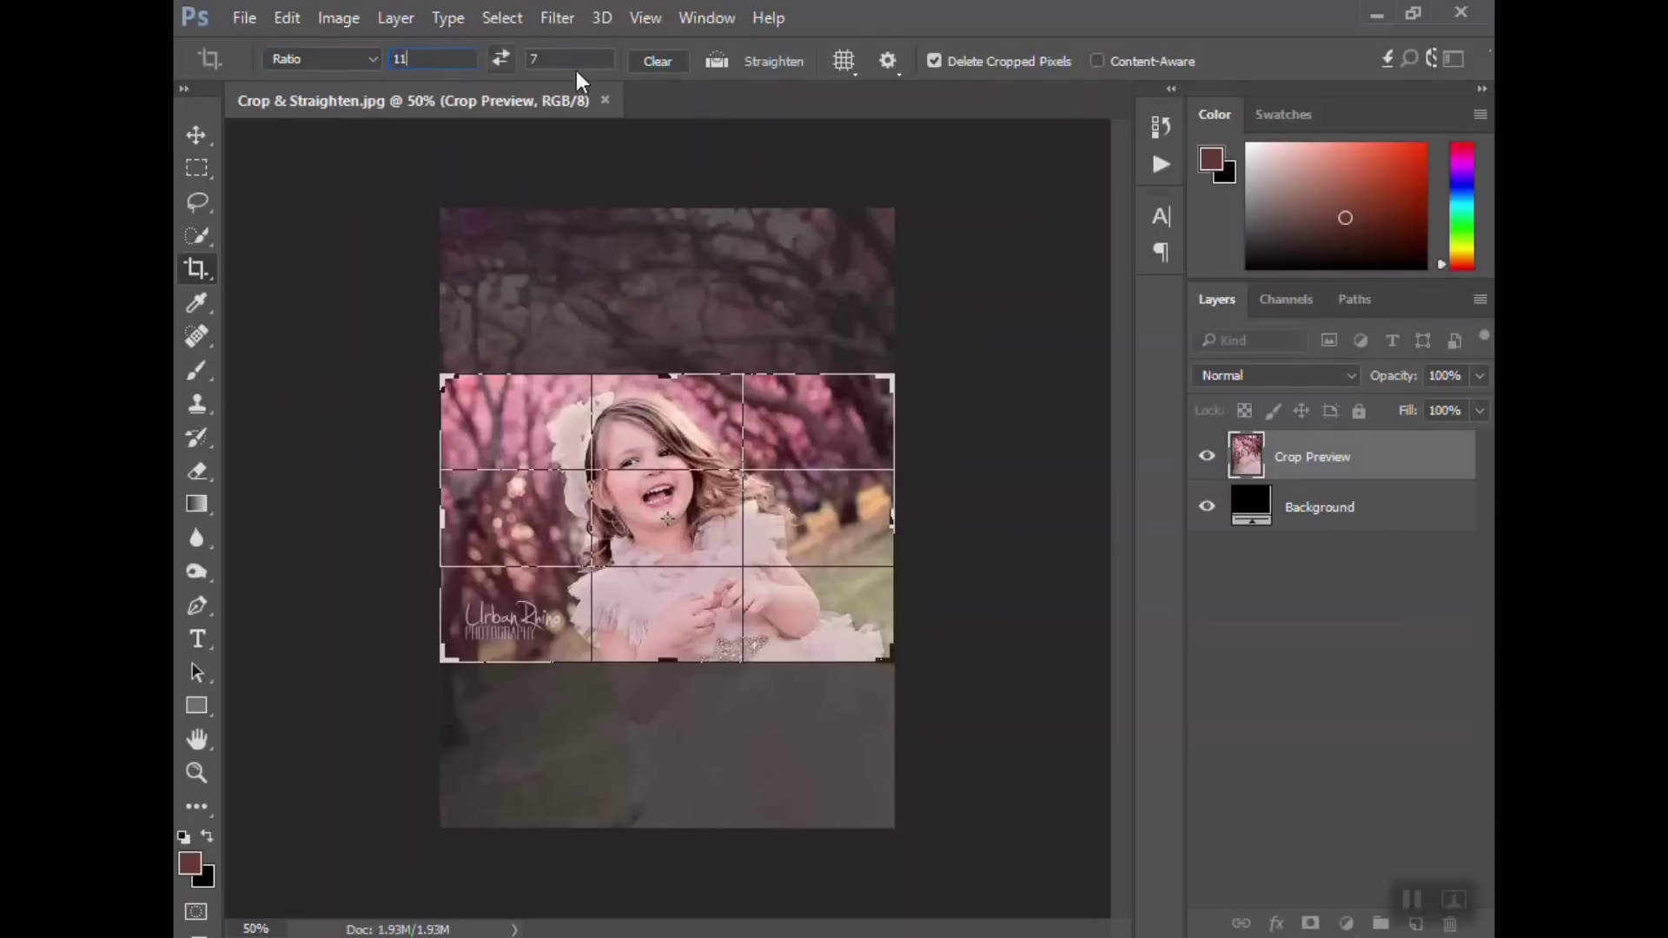
text(15)
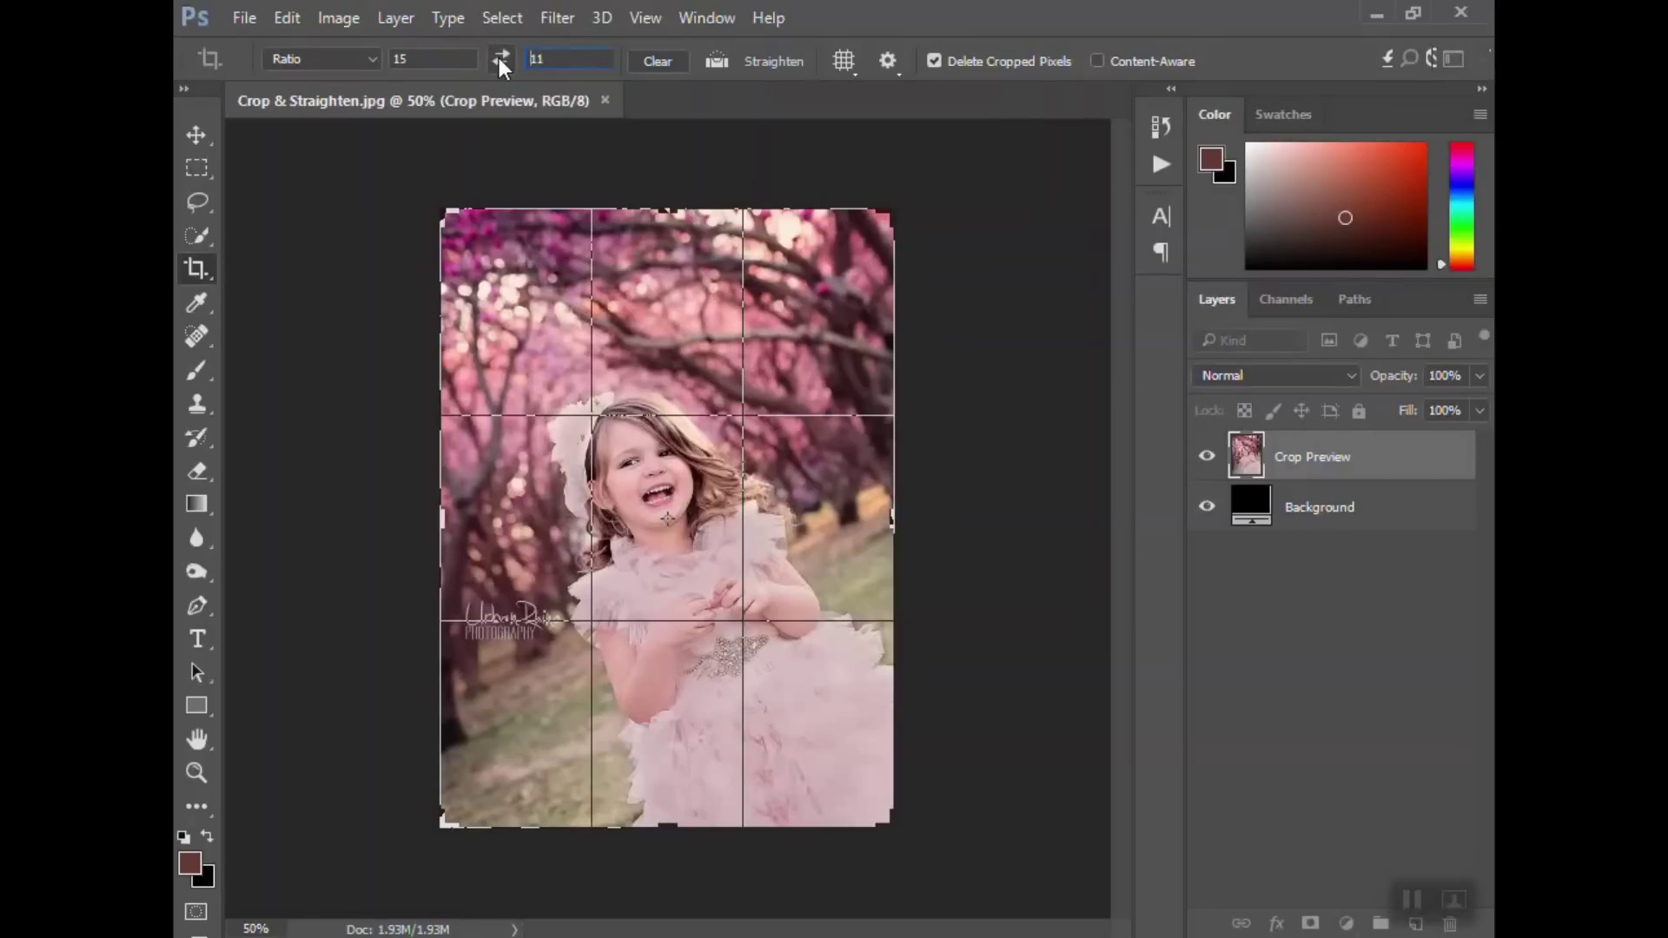
key(Return)
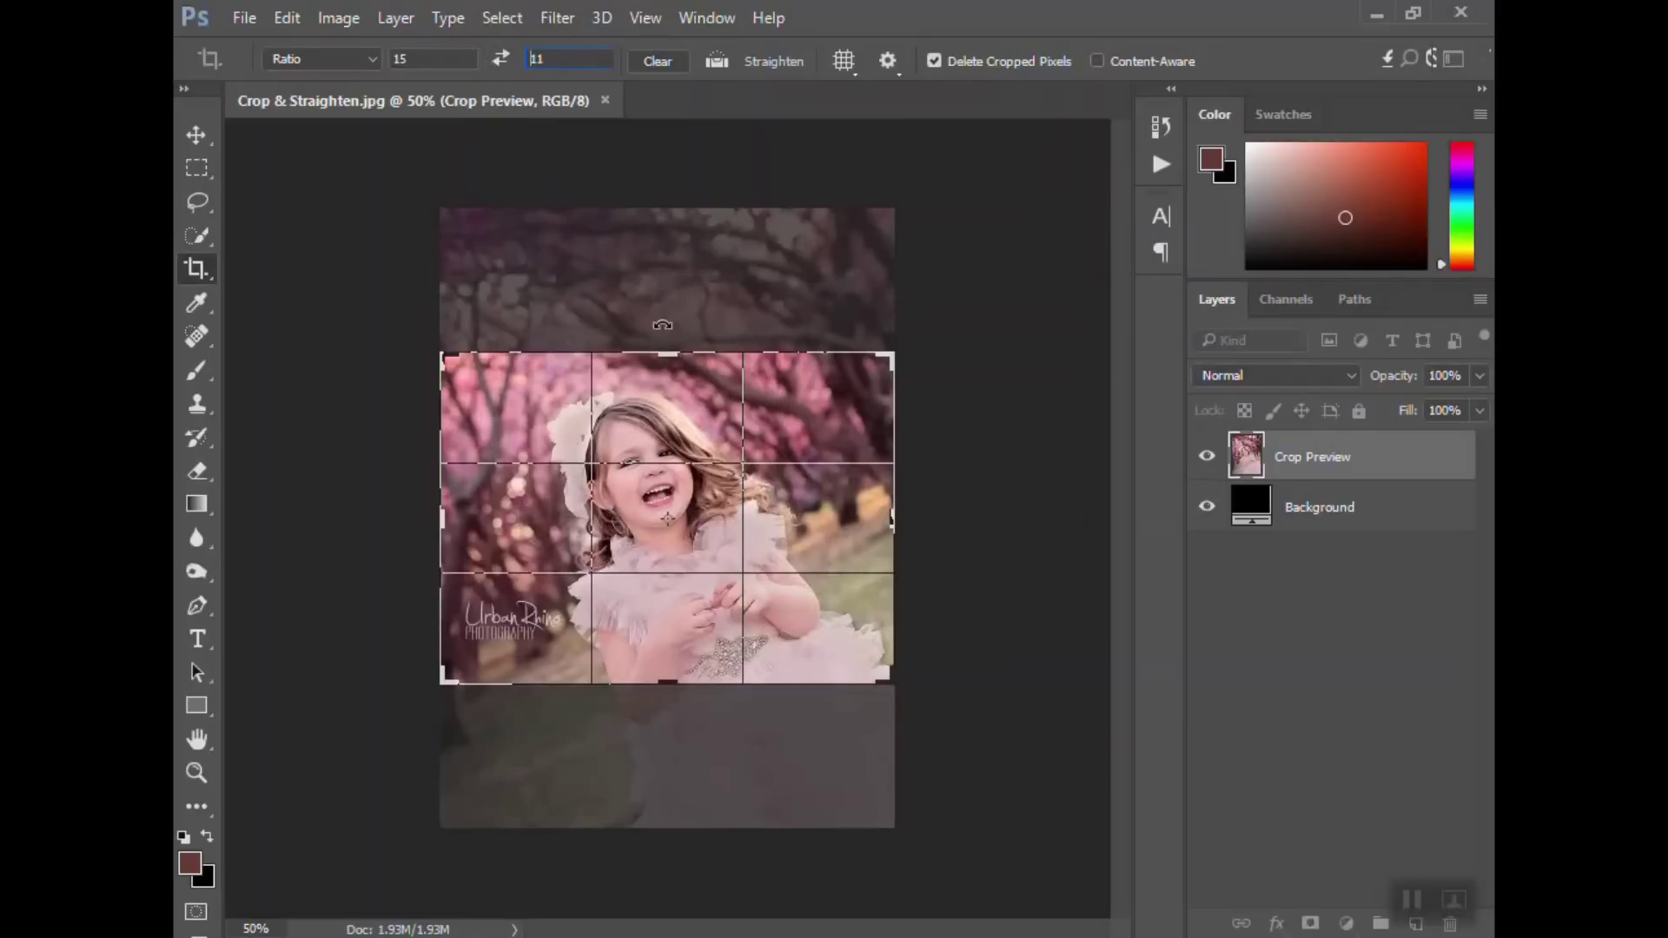
Nudge the photo under the 15 : 11 crop and rotate it several degrees around the girl's upper body.
click(807, 515)
drag(808, 515, 810, 484)
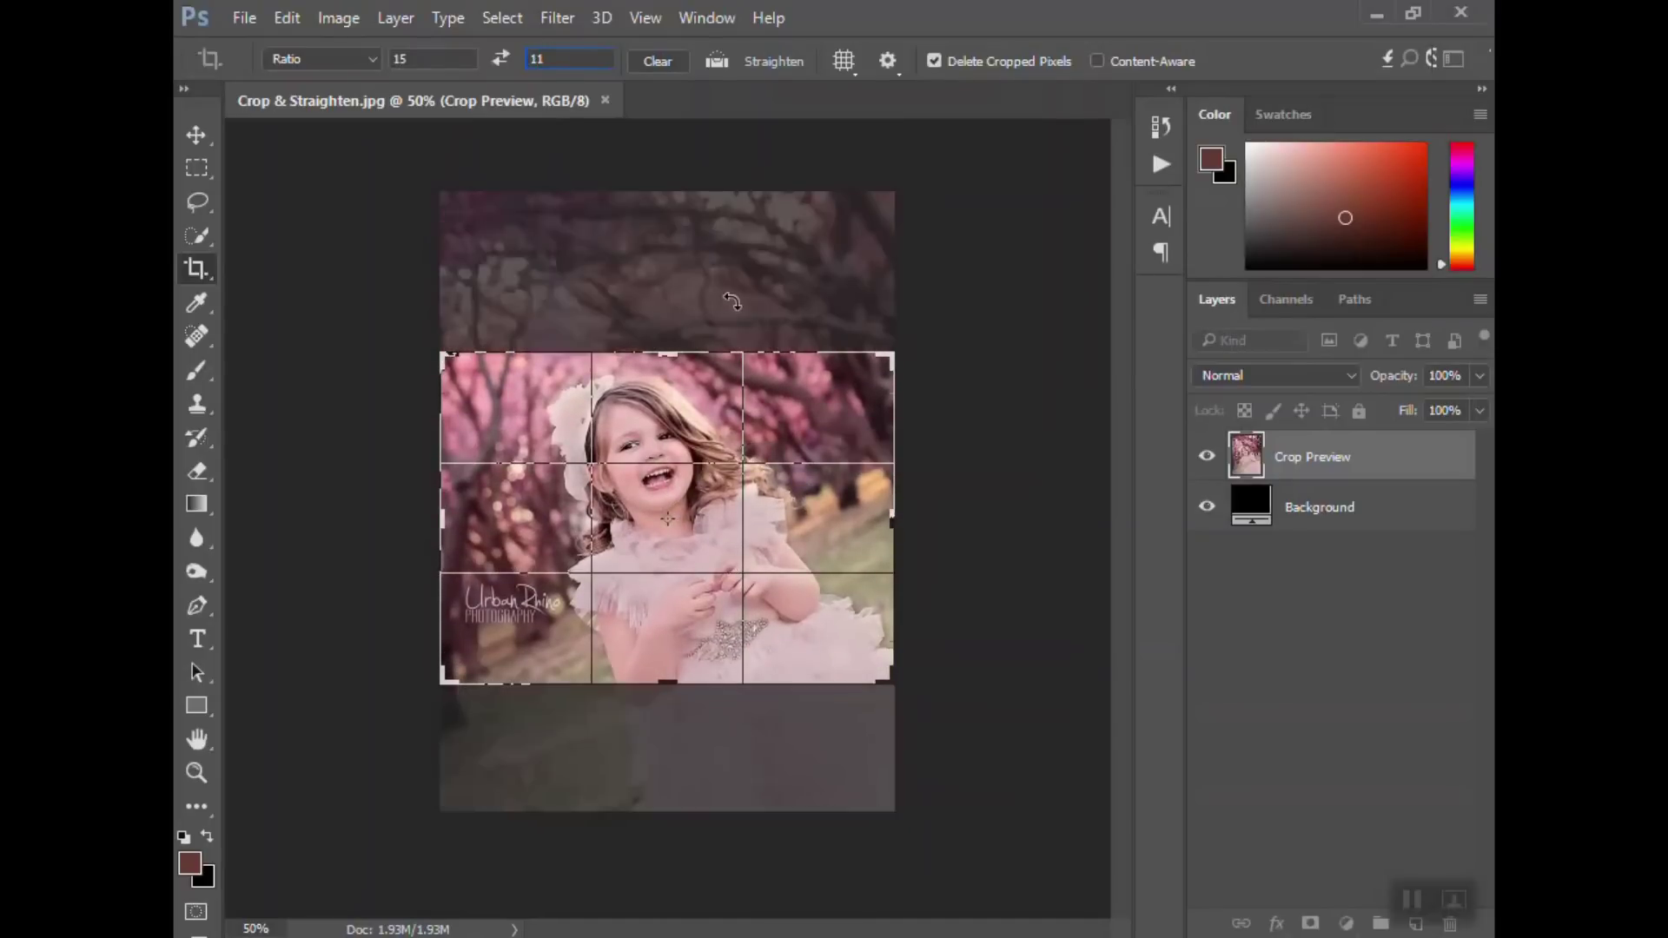
drag(732, 303, 769, 358)
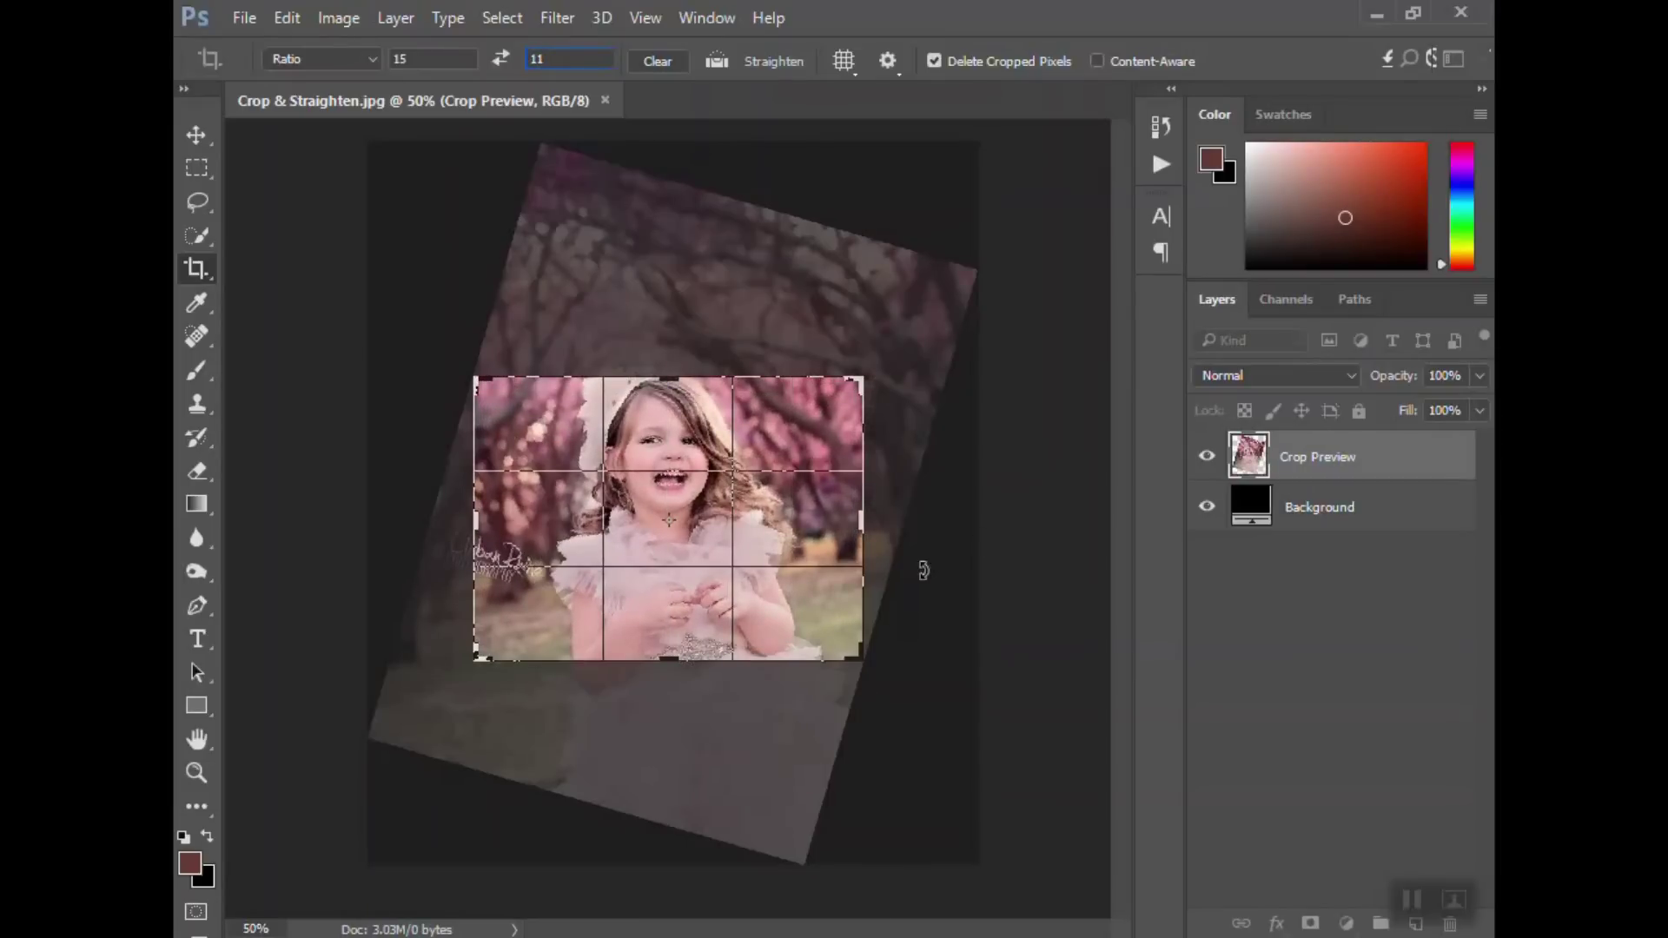
drag(926, 357, 825, 428)
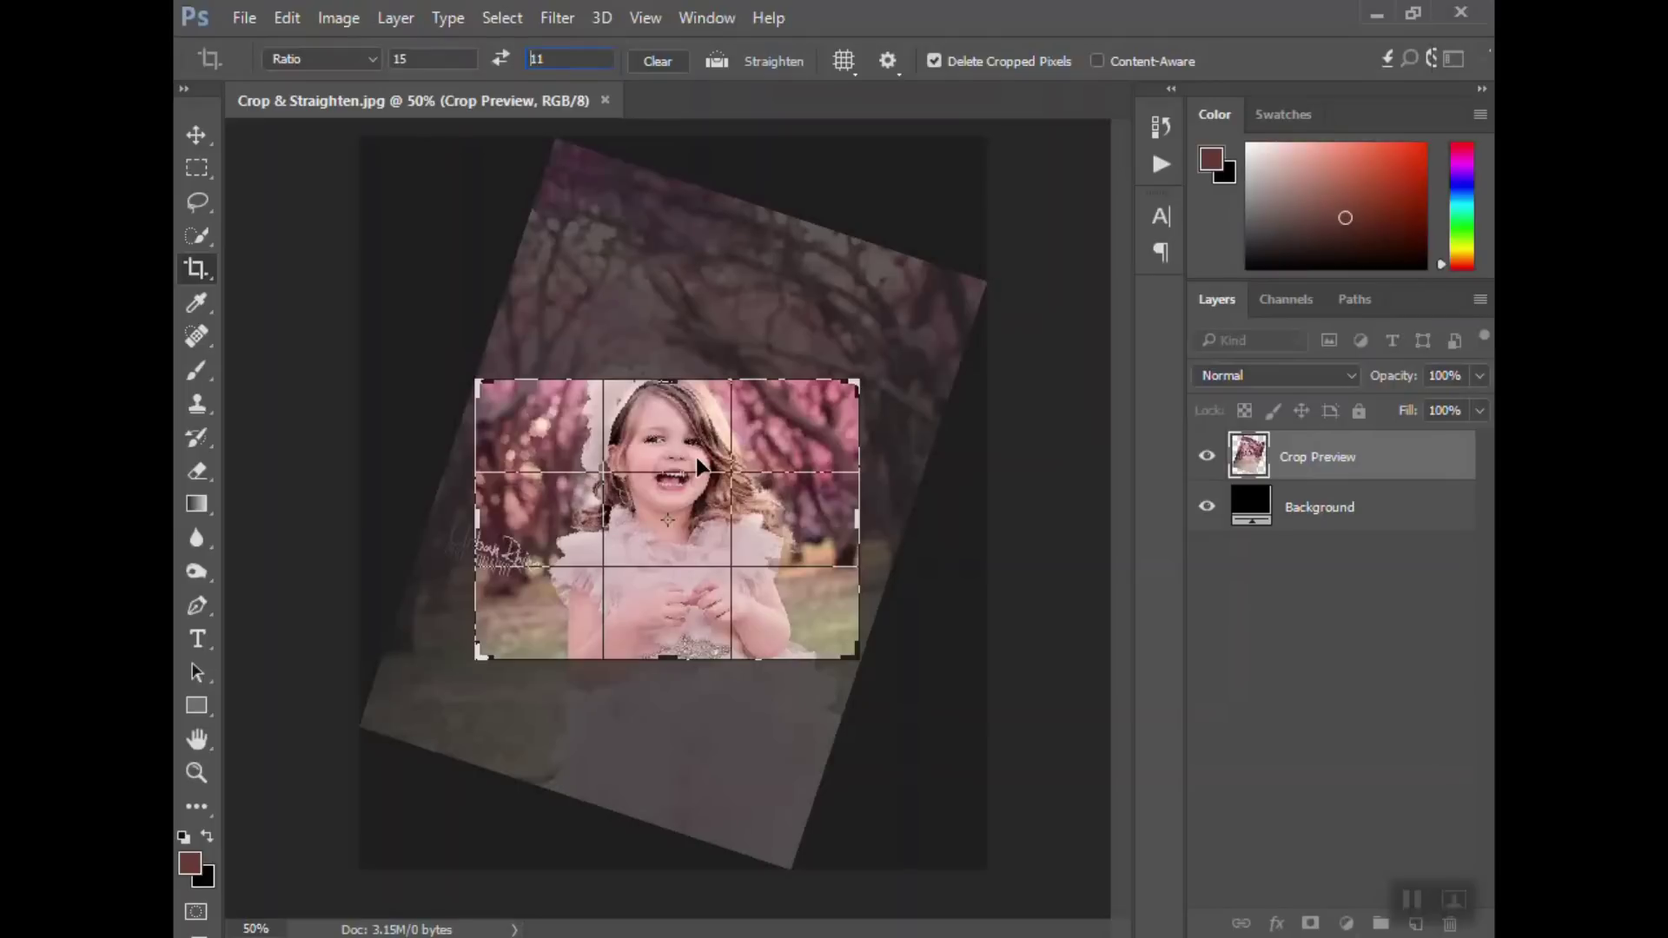
mouse_move(701, 435)
mouse_down()
mouse_move(705, 469)
mouse_move(749, 465)
mouse_move(658, 466)
mouse_move(699, 456)
mouse_up()
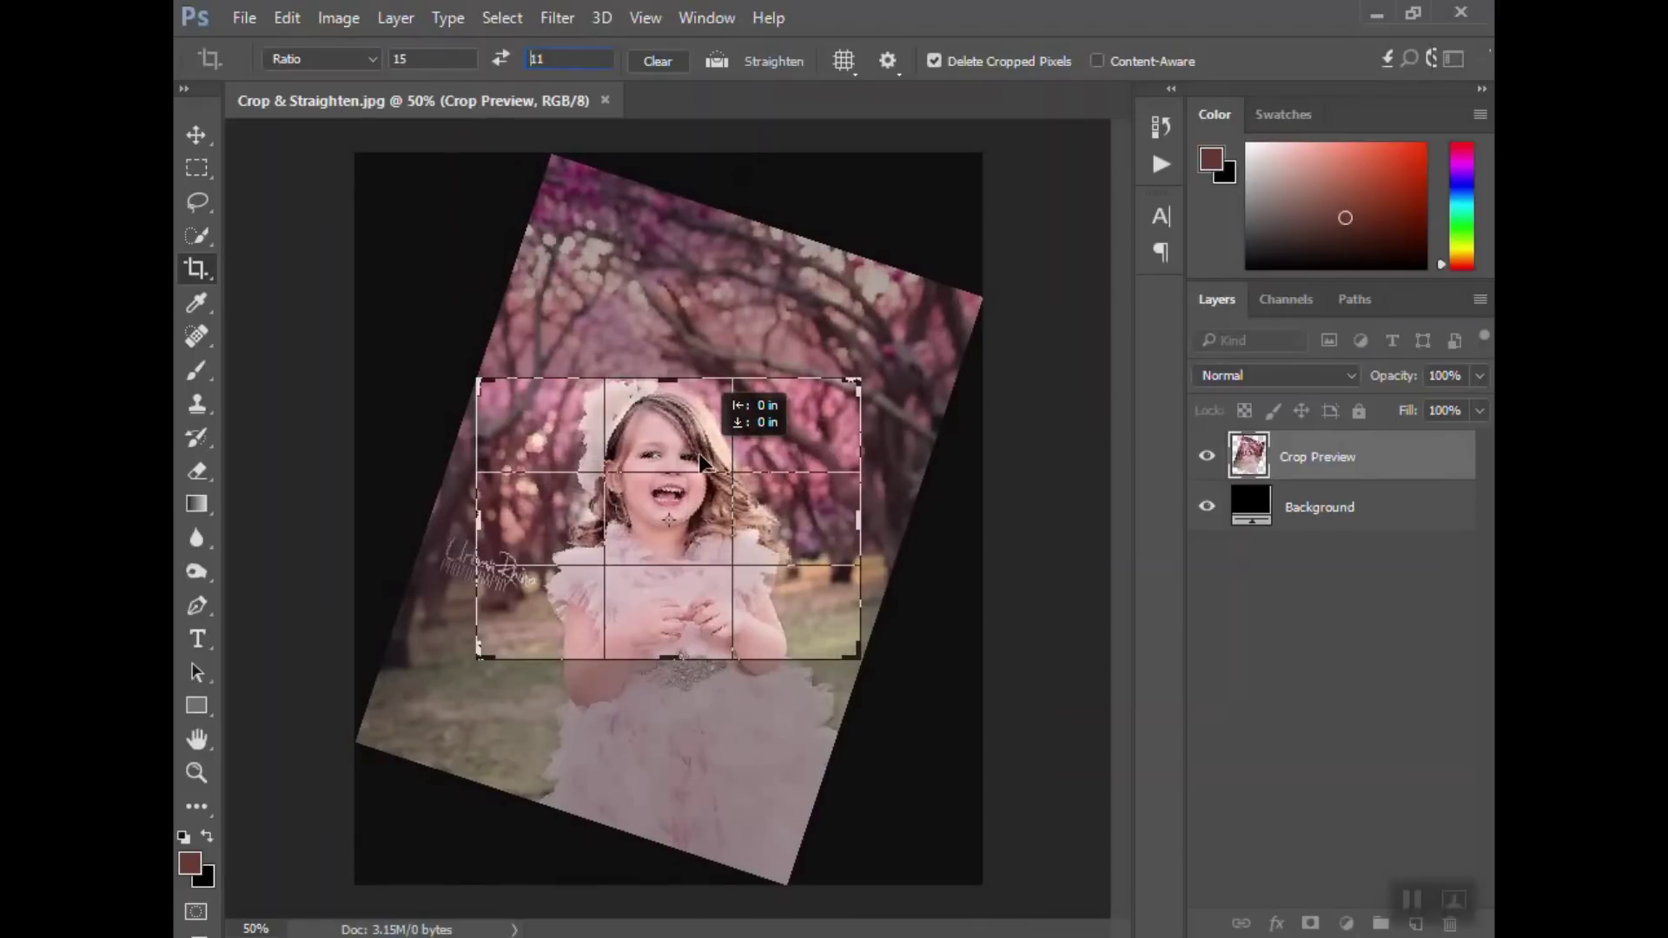
Resize the crop frame, rotate the photo to about 17.8° and reposition it on the girl's head and shoulders.
drag(700, 463, 705, 473)
mouse_move(855, 382)
mouse_down()
mouse_move(789, 431)
mouse_move(808, 449)
mouse_move(836, 396)
mouse_up()
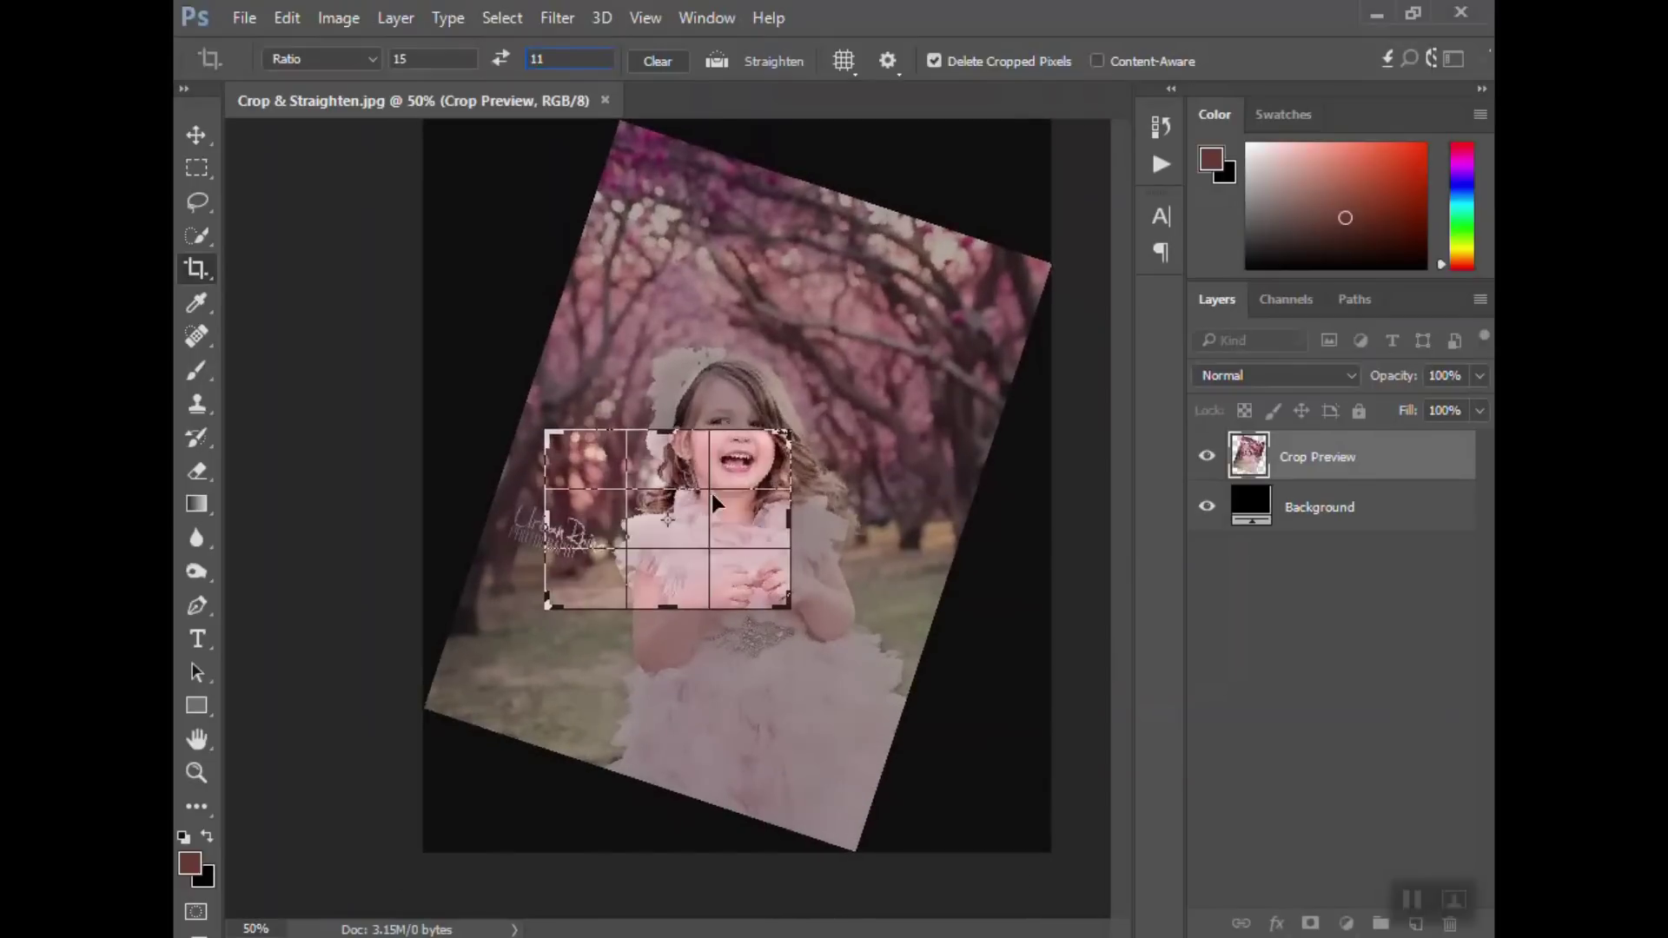
drag(717, 501, 665, 563)
drag(795, 449, 915, 413)
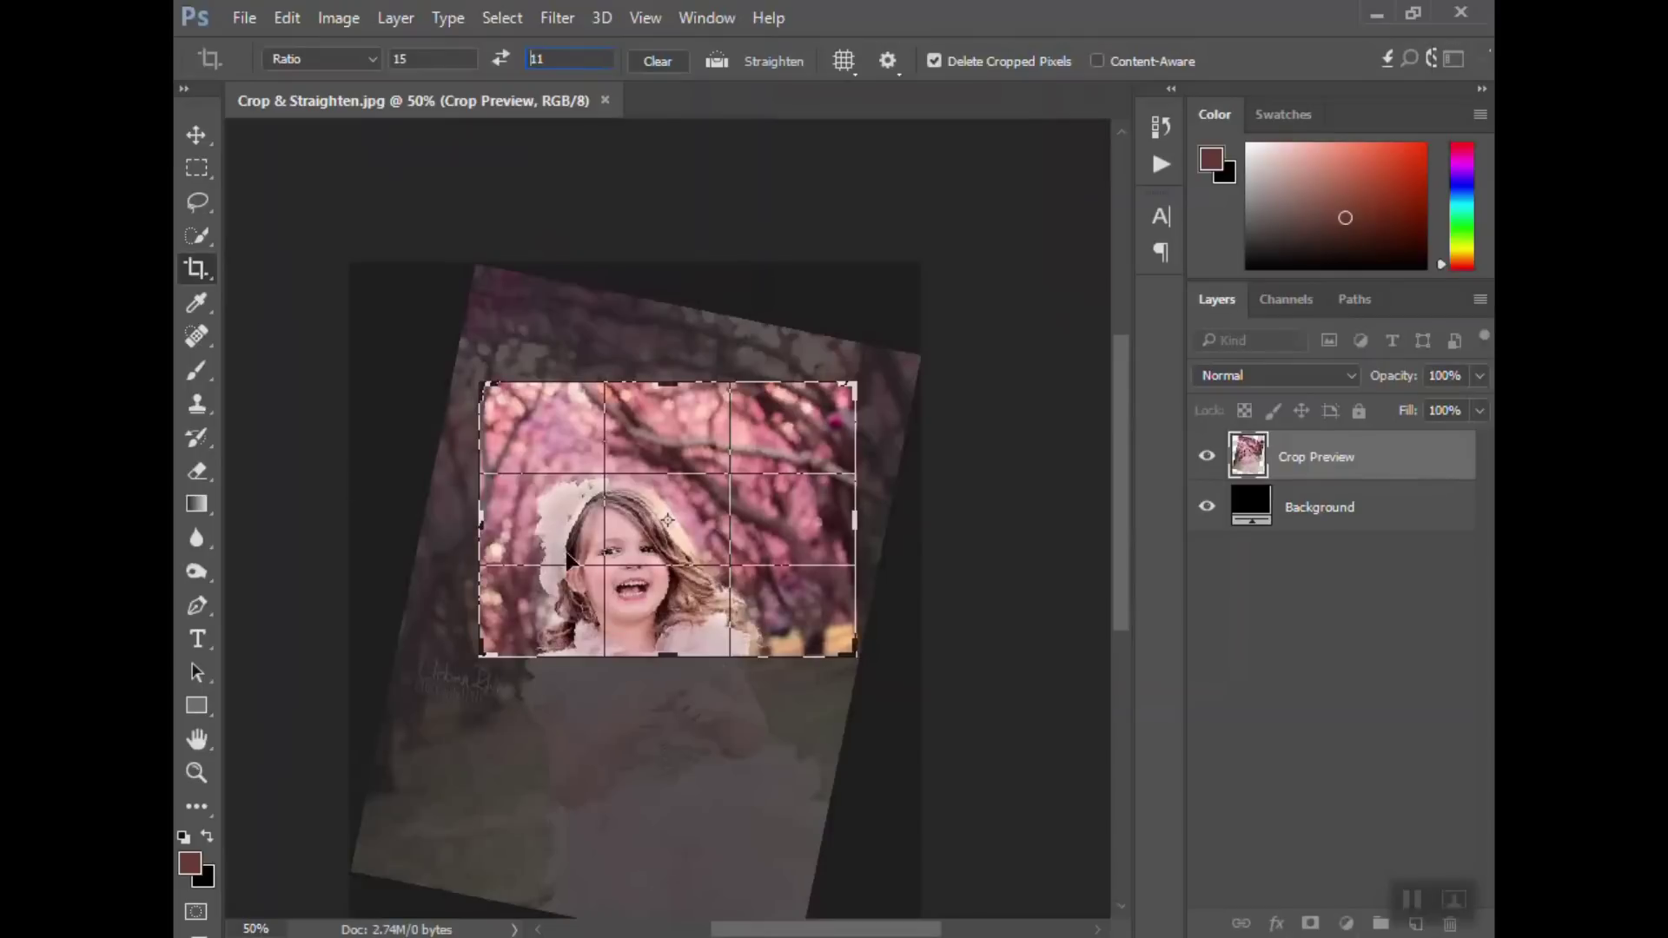
drag(662, 344, 686, 316)
drag(684, 508, 761, 396)
mouse_move(887, 389)
mouse_down()
mouse_move(879, 341)
mouse_move(886, 391)
mouse_up()
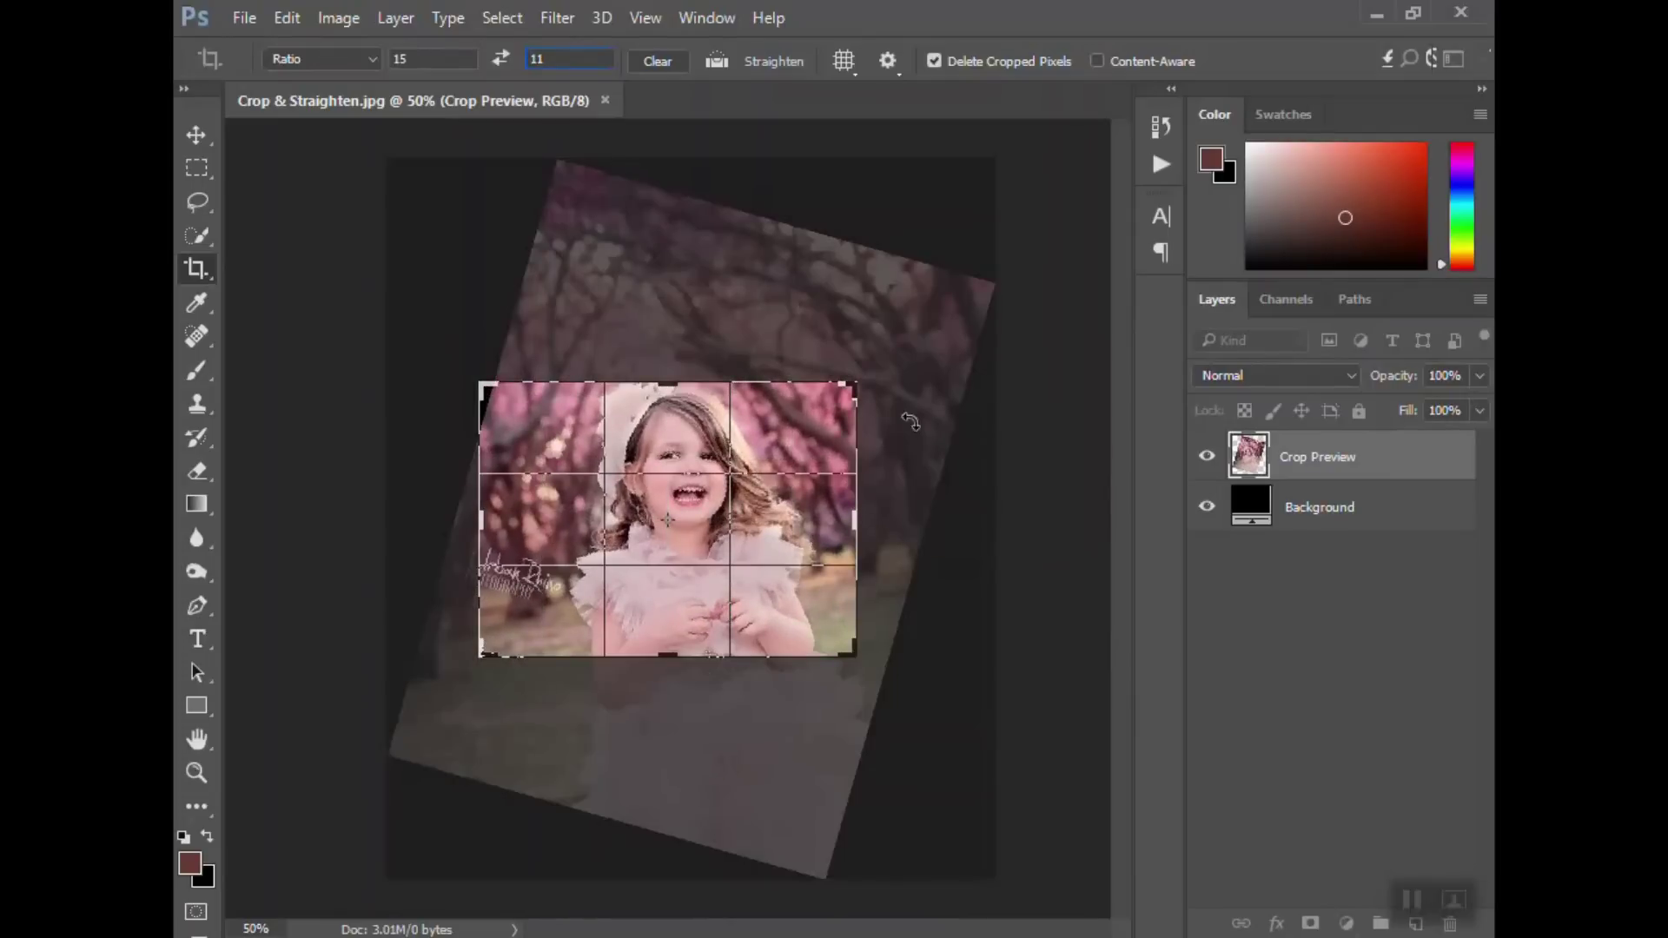
mouse_move(857, 388)
mouse_down()
mouse_move(877, 374)
mouse_move(886, 405)
mouse_up()
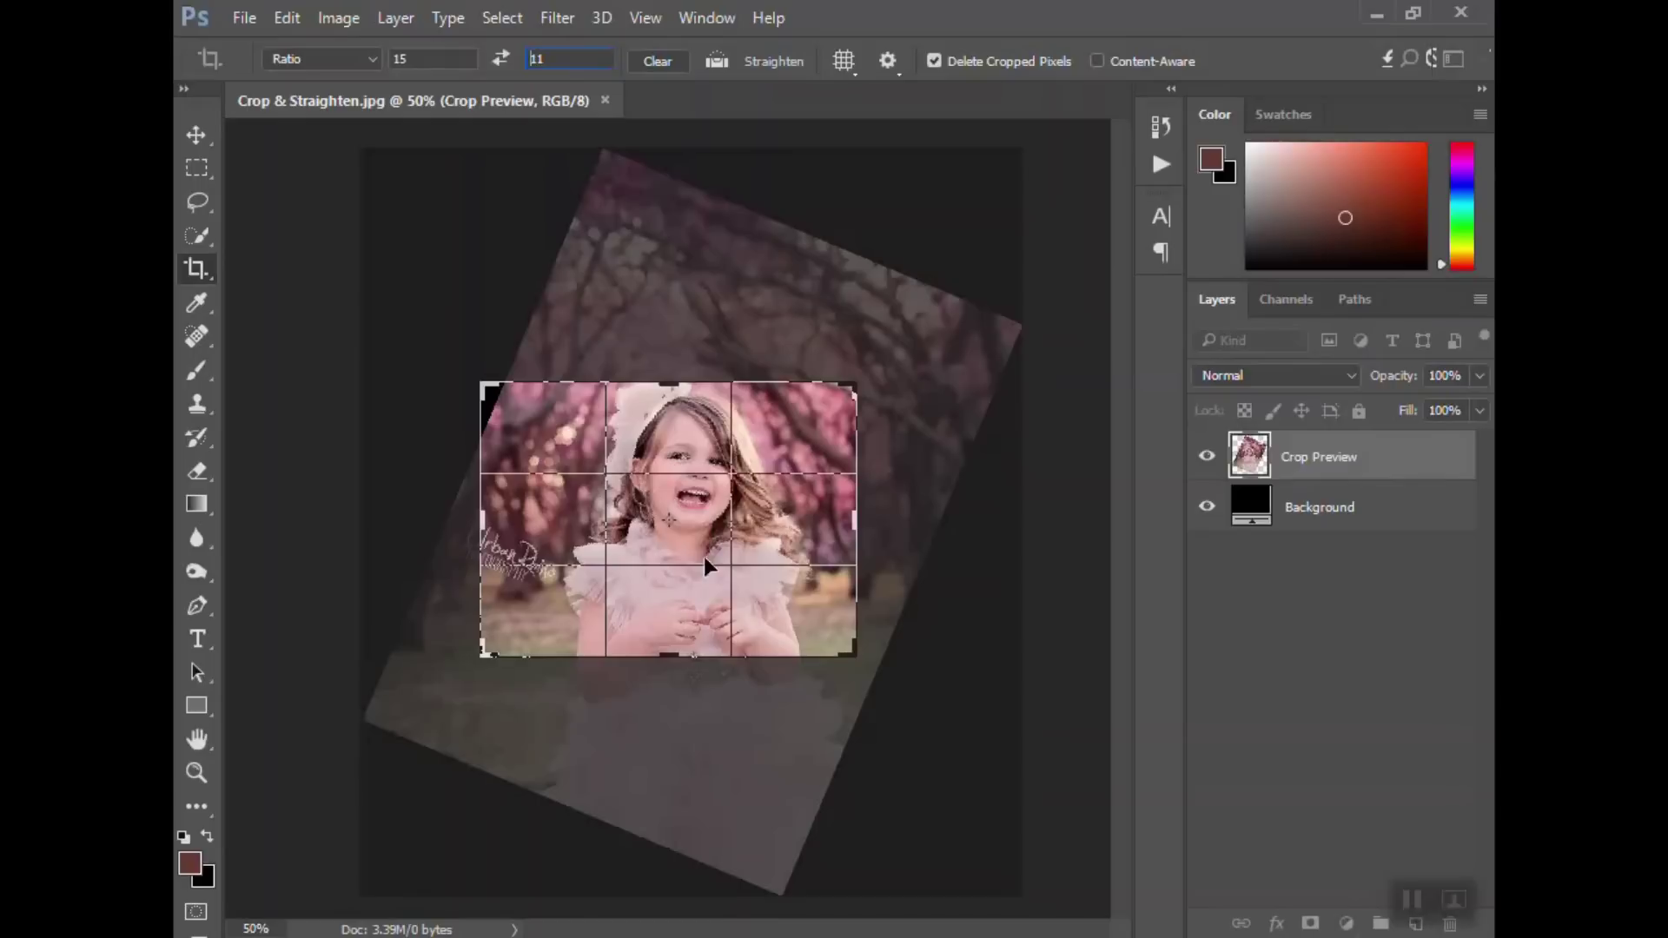
Rotate the photo to about 19.6° and shift it right so the girl's face fits the crop.
click(847, 61)
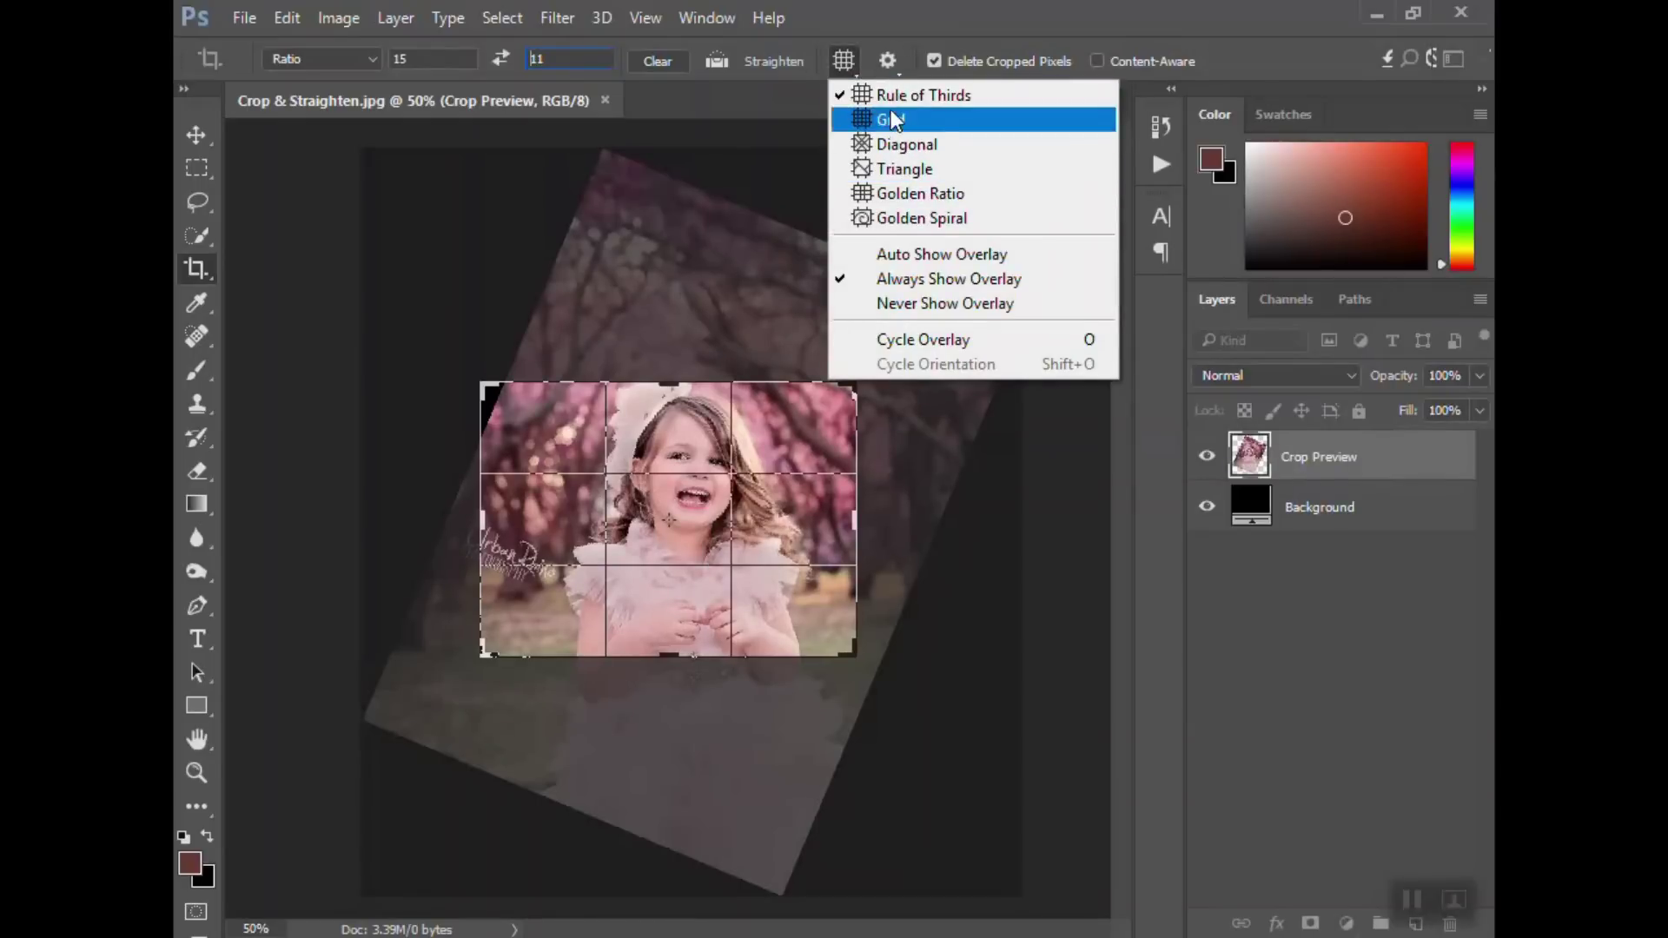
click(851, 65)
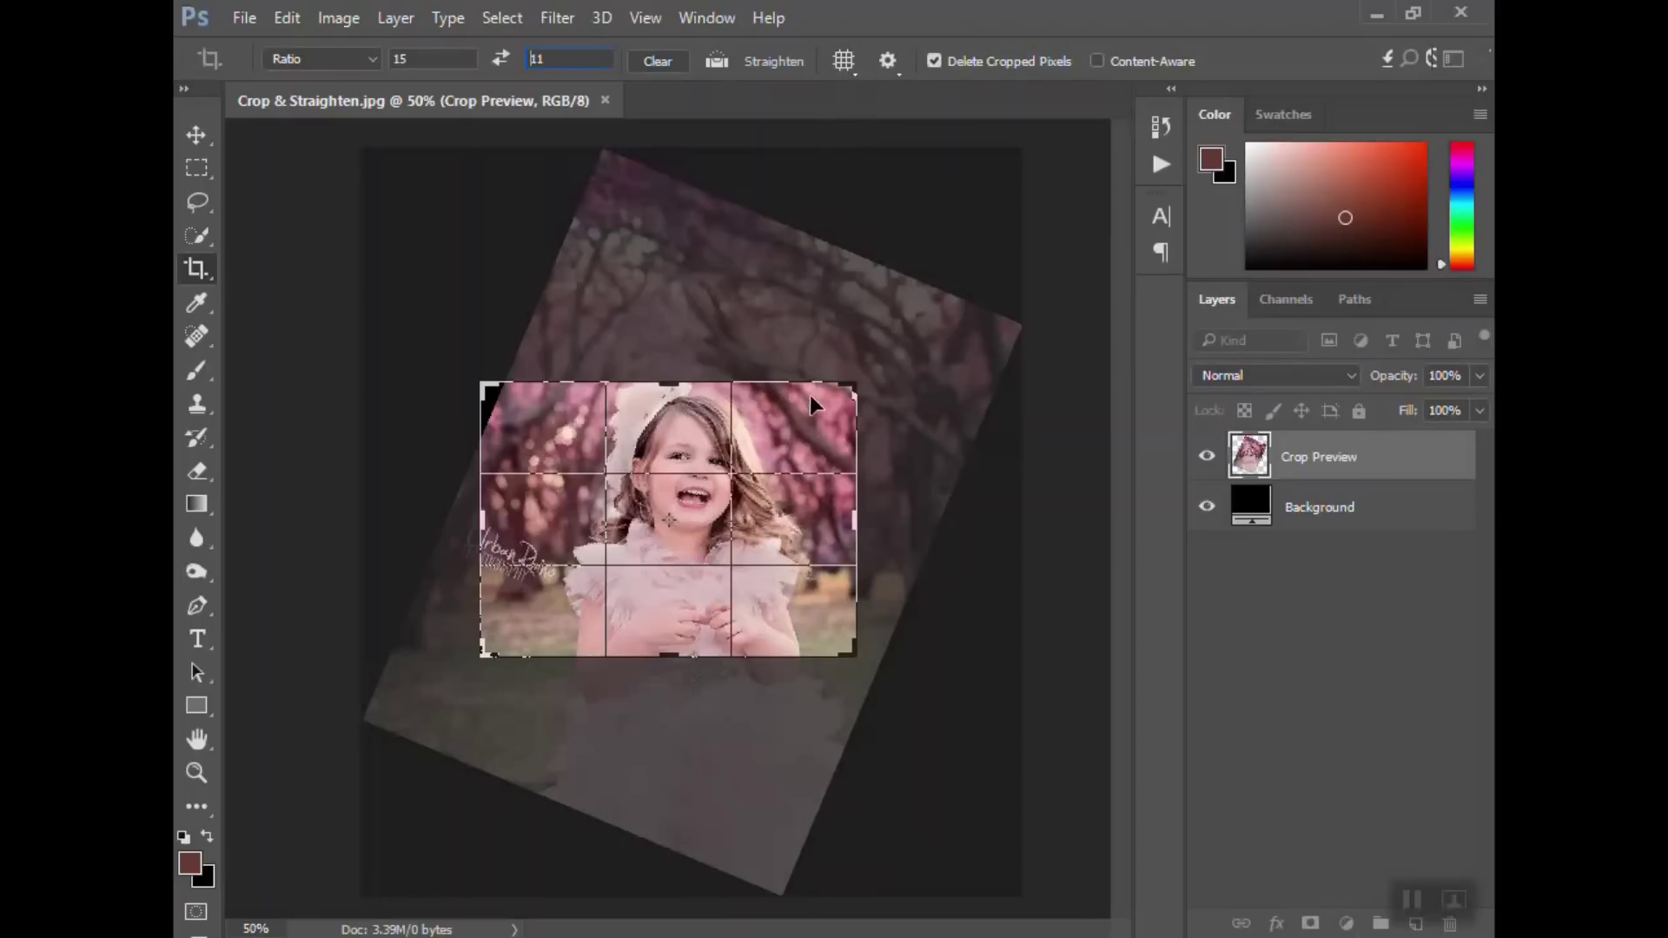
mouse_move(873, 372)
mouse_down()
mouse_move(870, 352)
mouse_move(883, 374)
mouse_up()
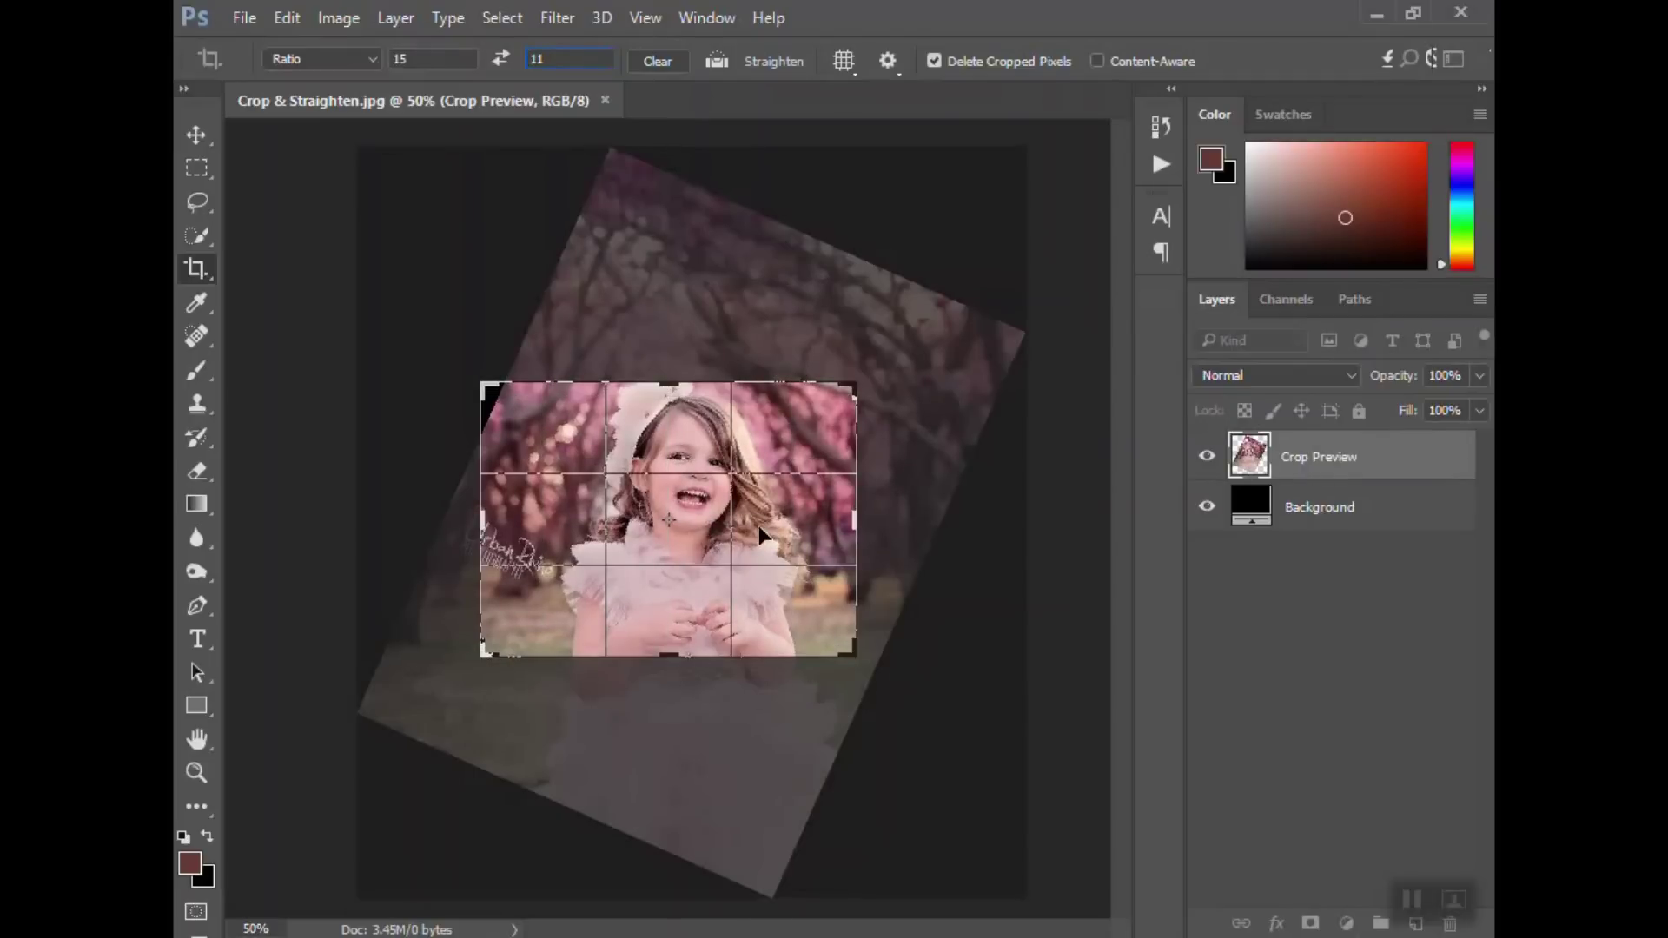
drag(811, 384, 781, 433)
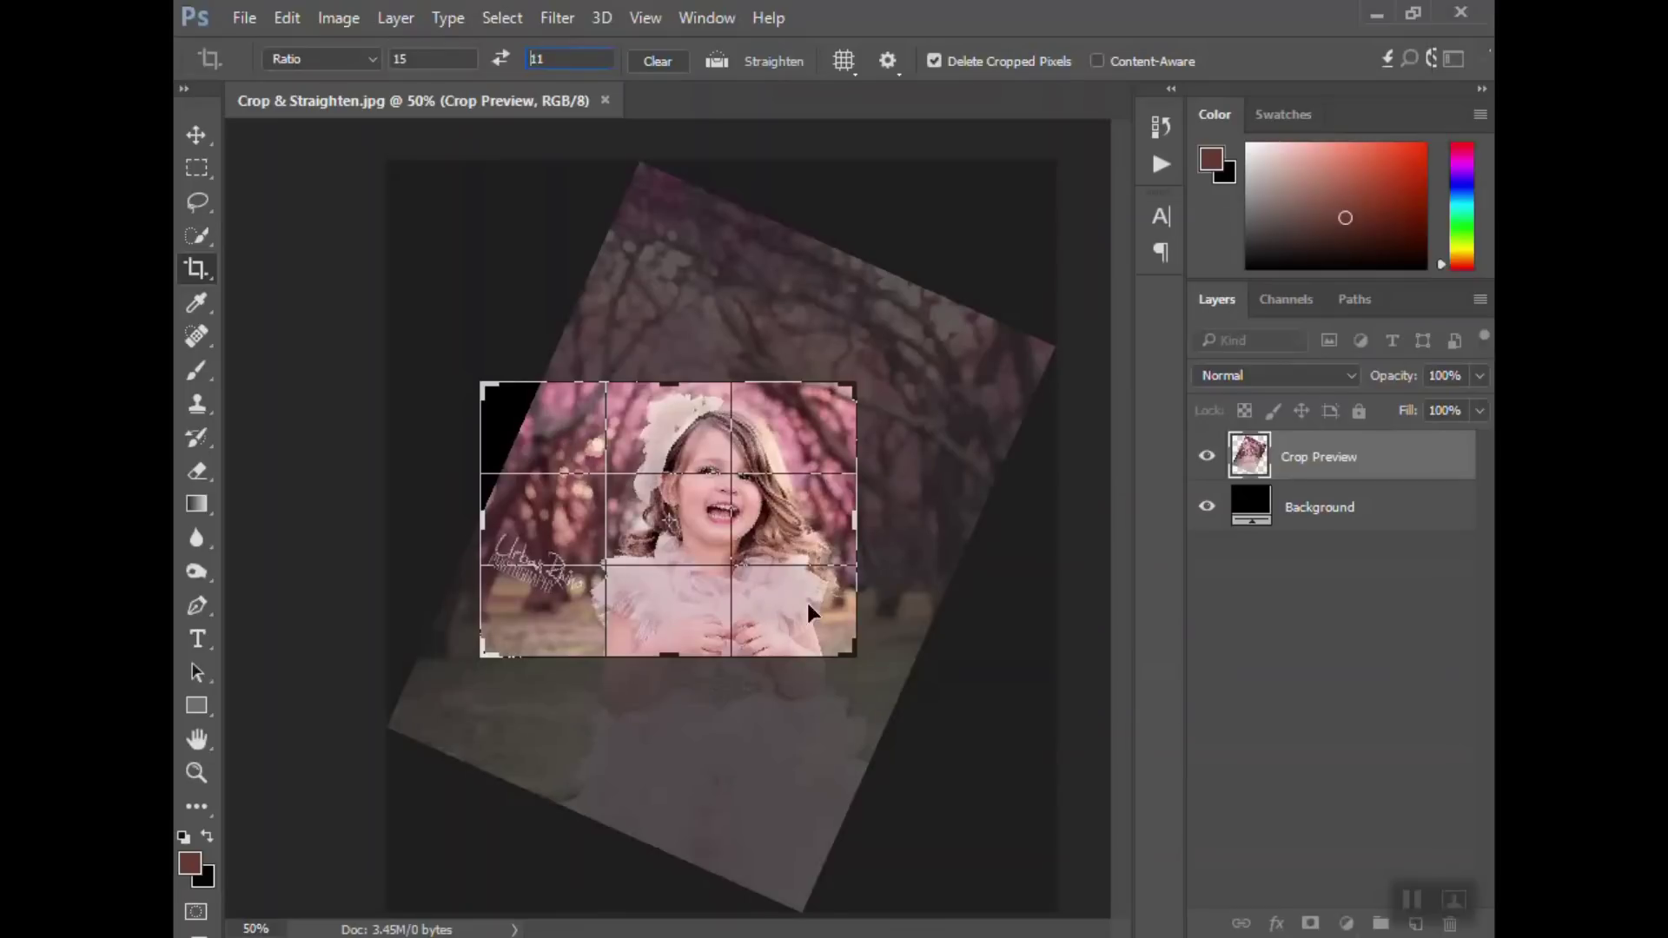
drag(890, 574, 877, 570)
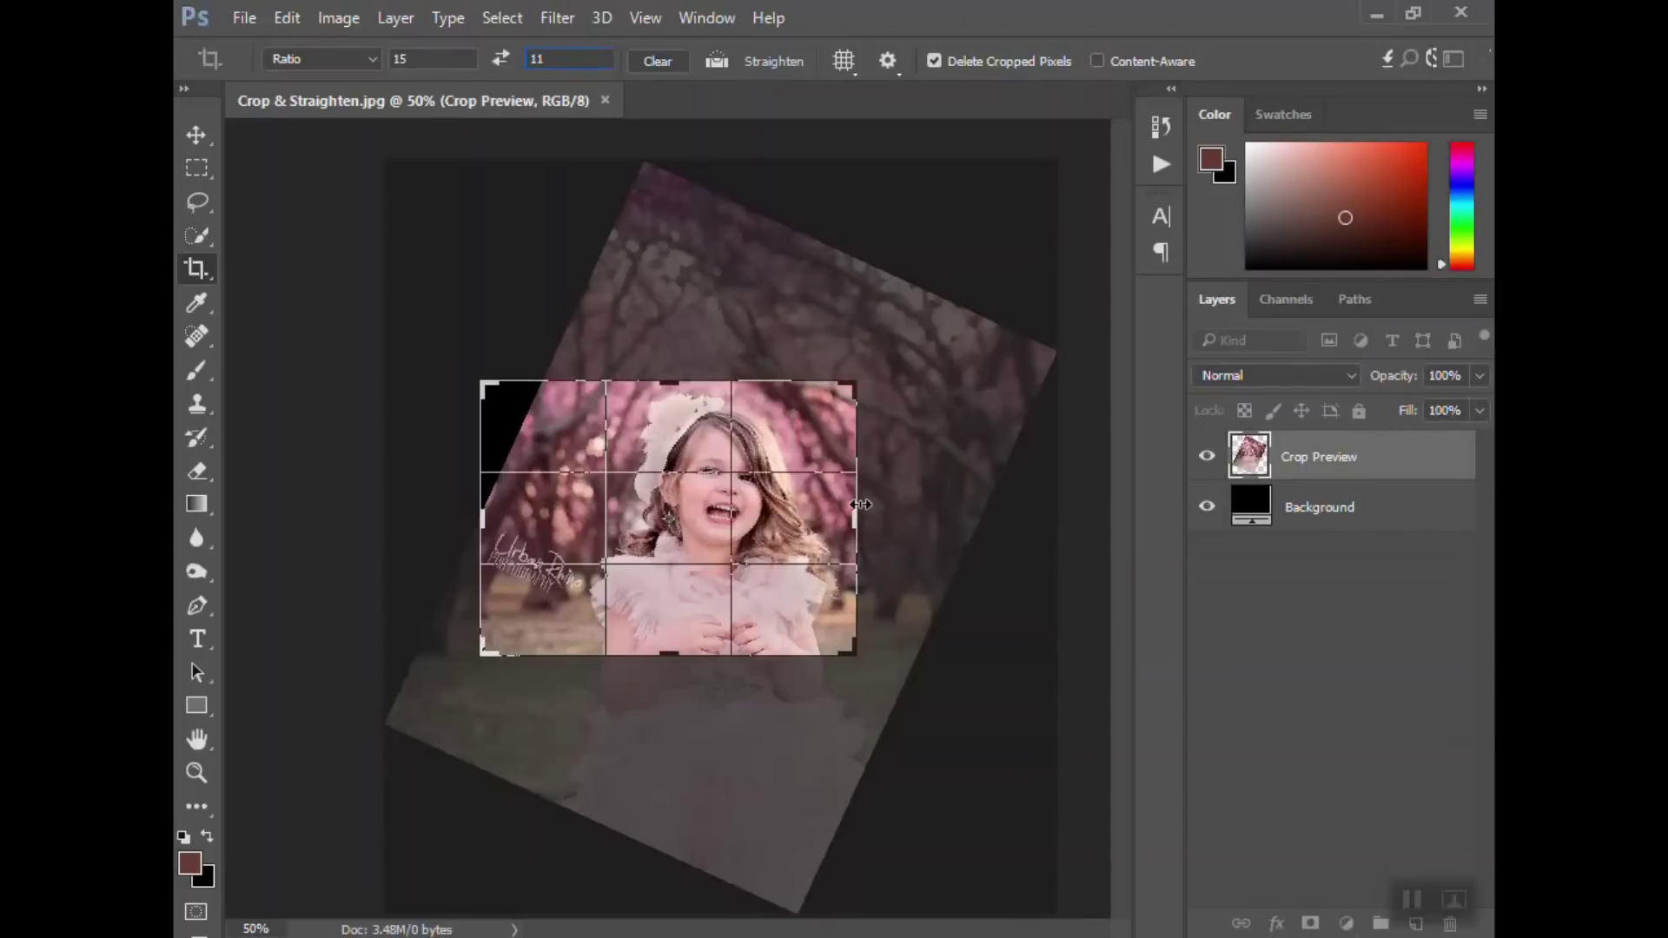
Commit the tilted 15 : 11 crop, then revert to the original uncropped portrait.
key(Return)
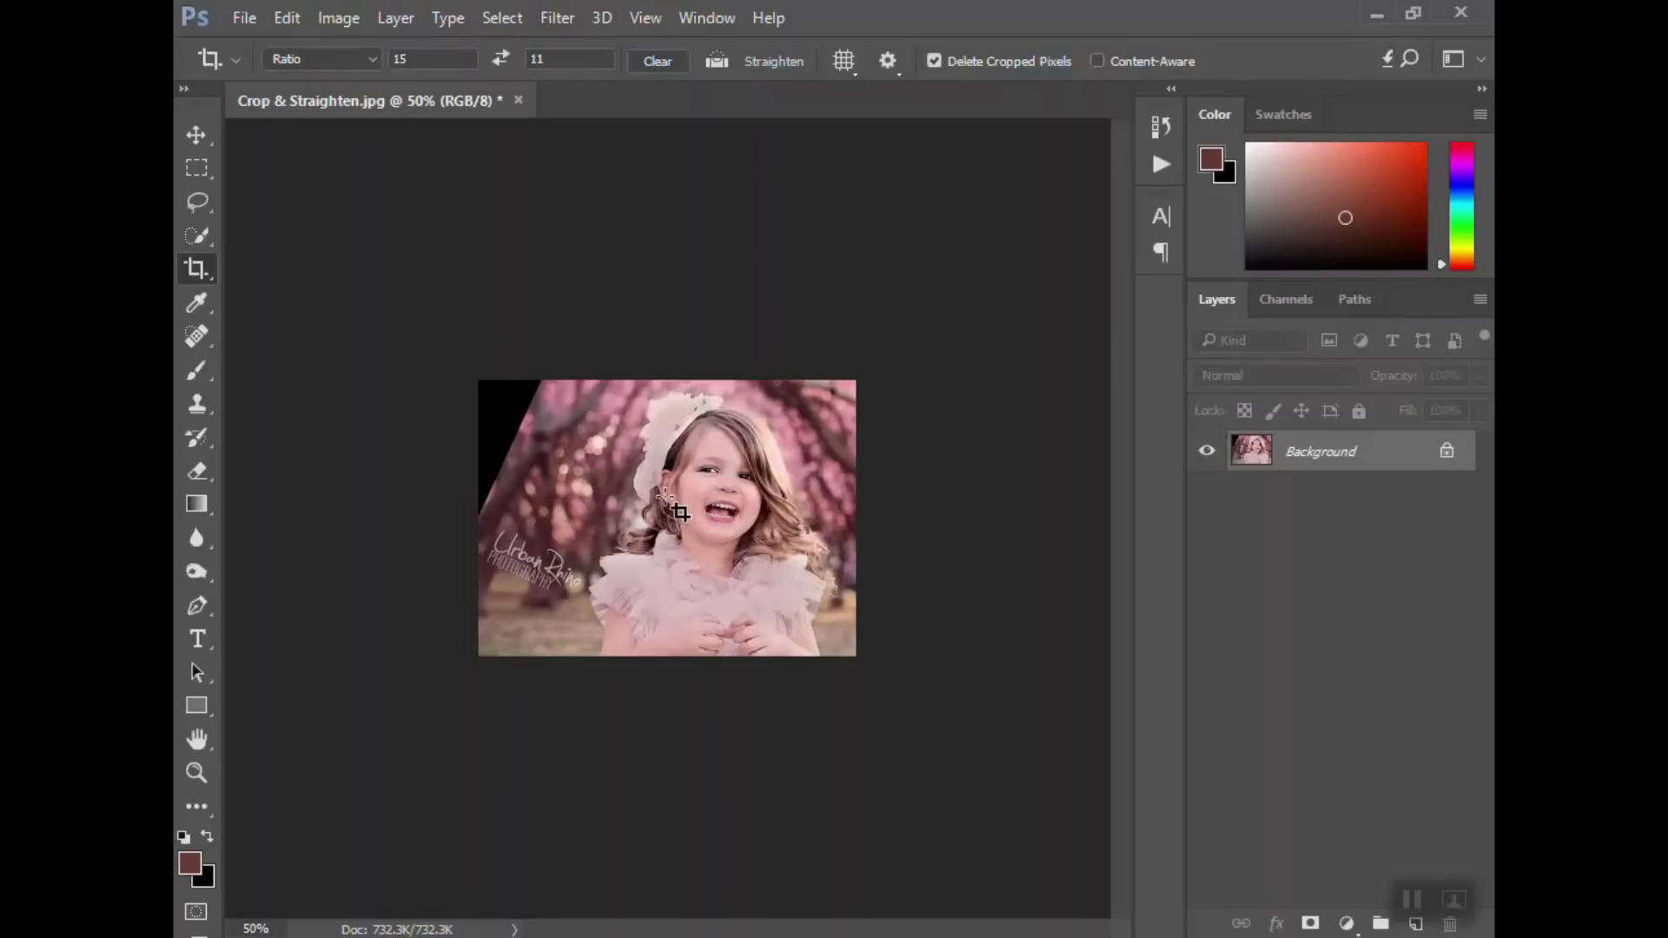
key(F12)
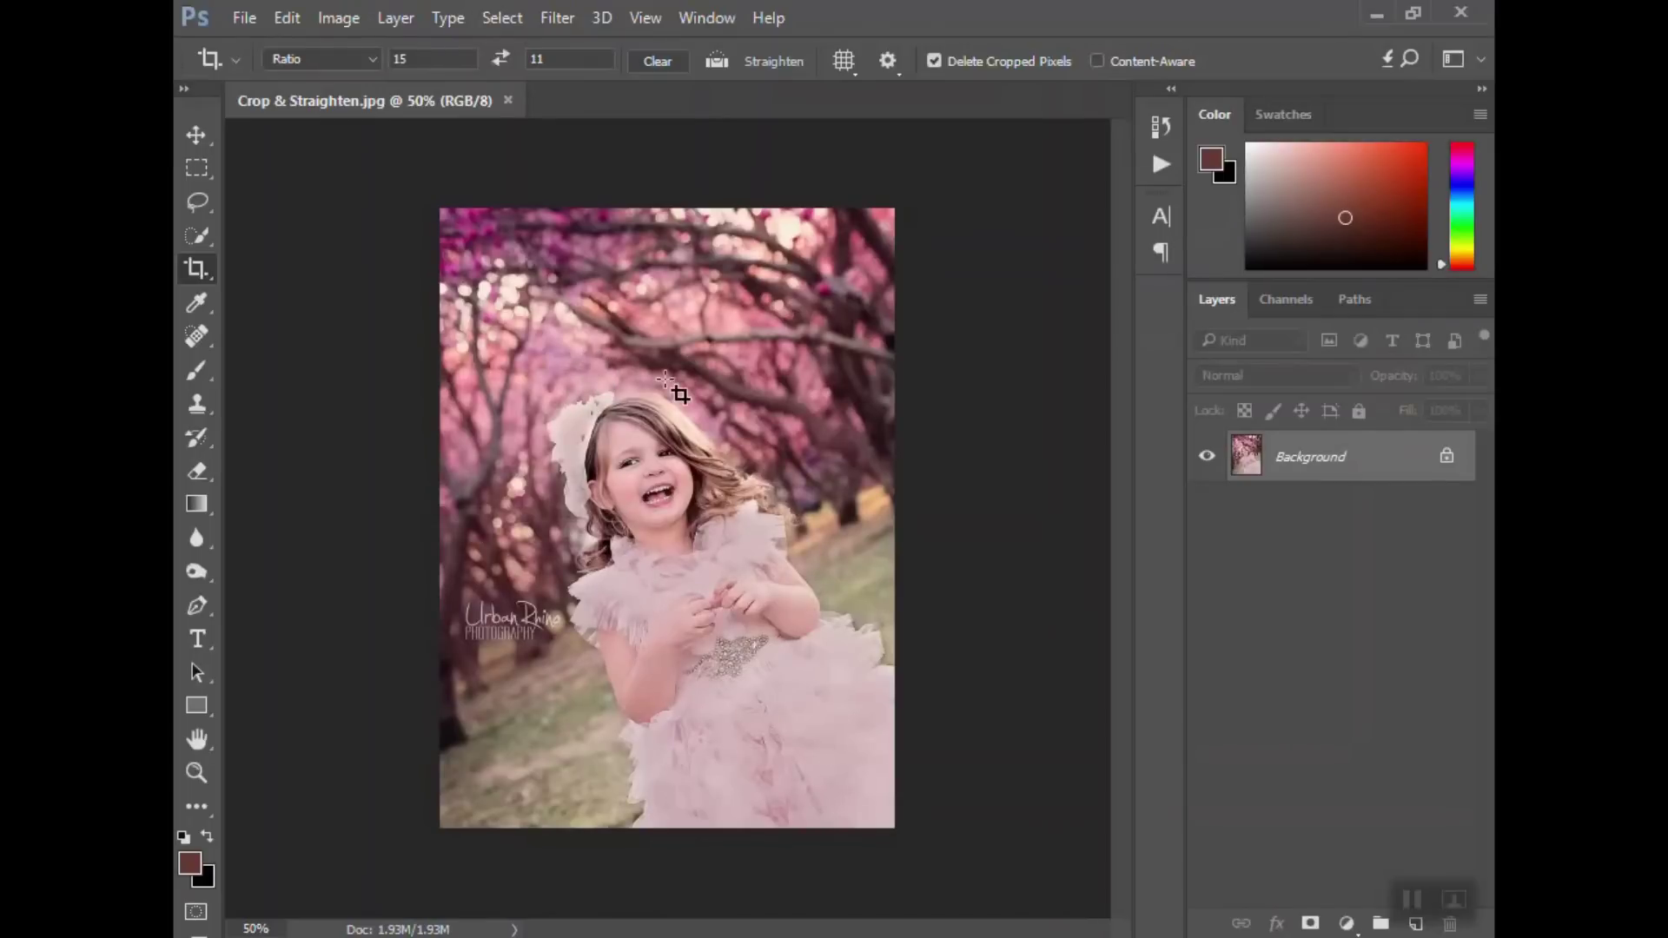
Rotate the whole image 180°, turning the portrait upside down.
click(335, 19)
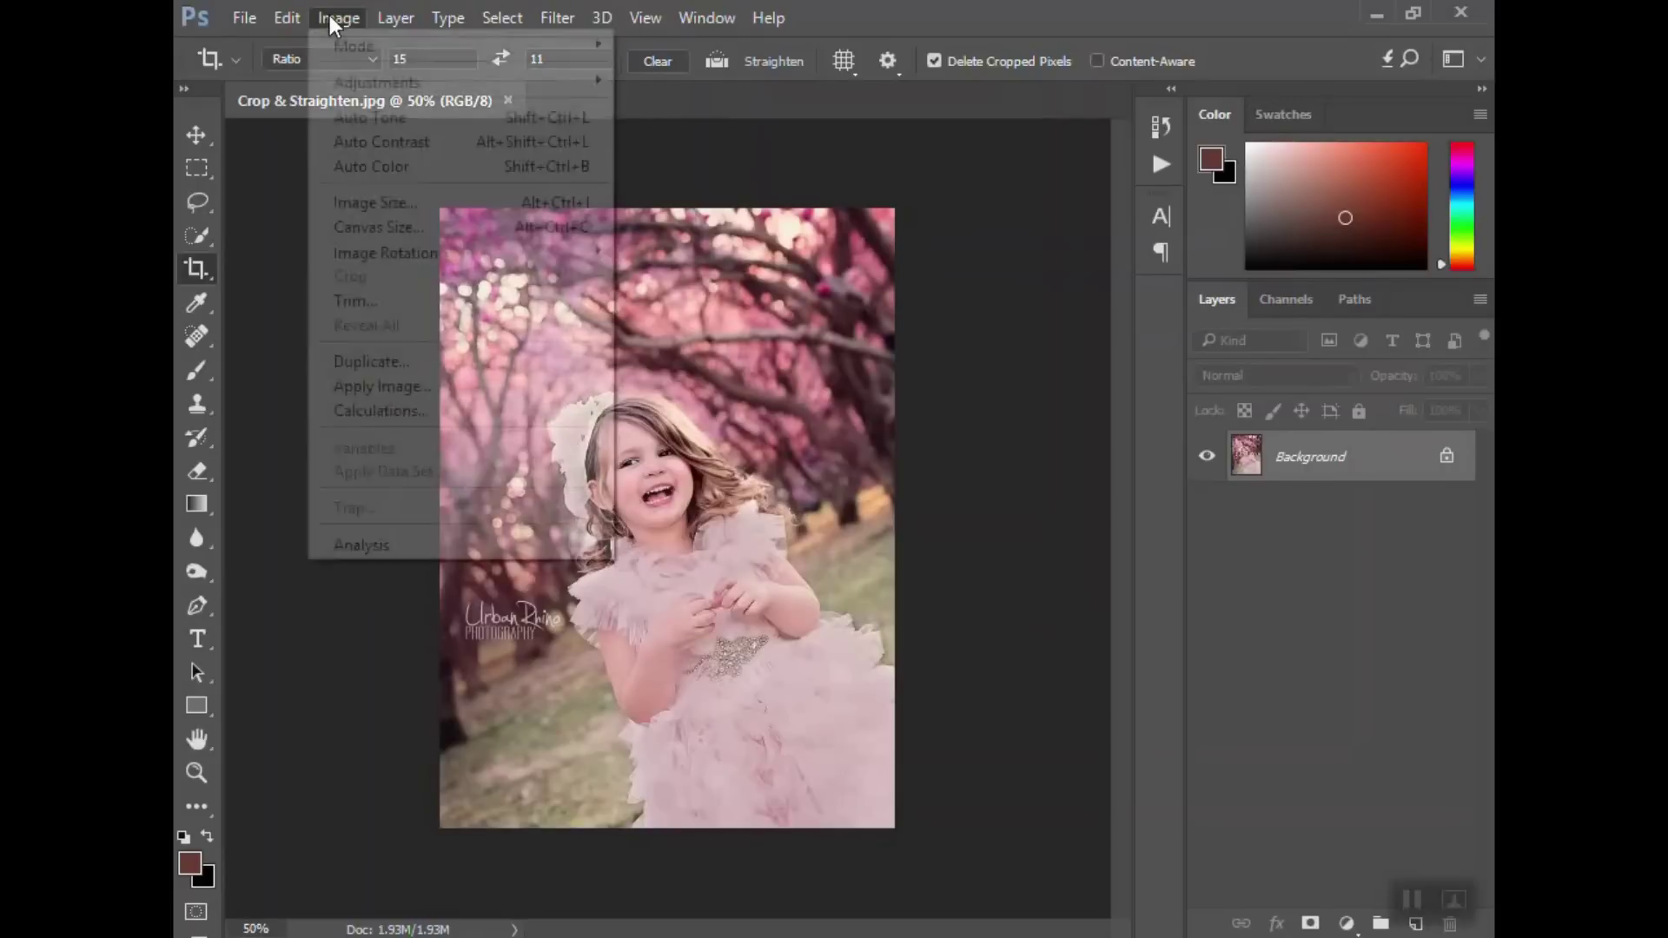
mouse_move(397, 254)
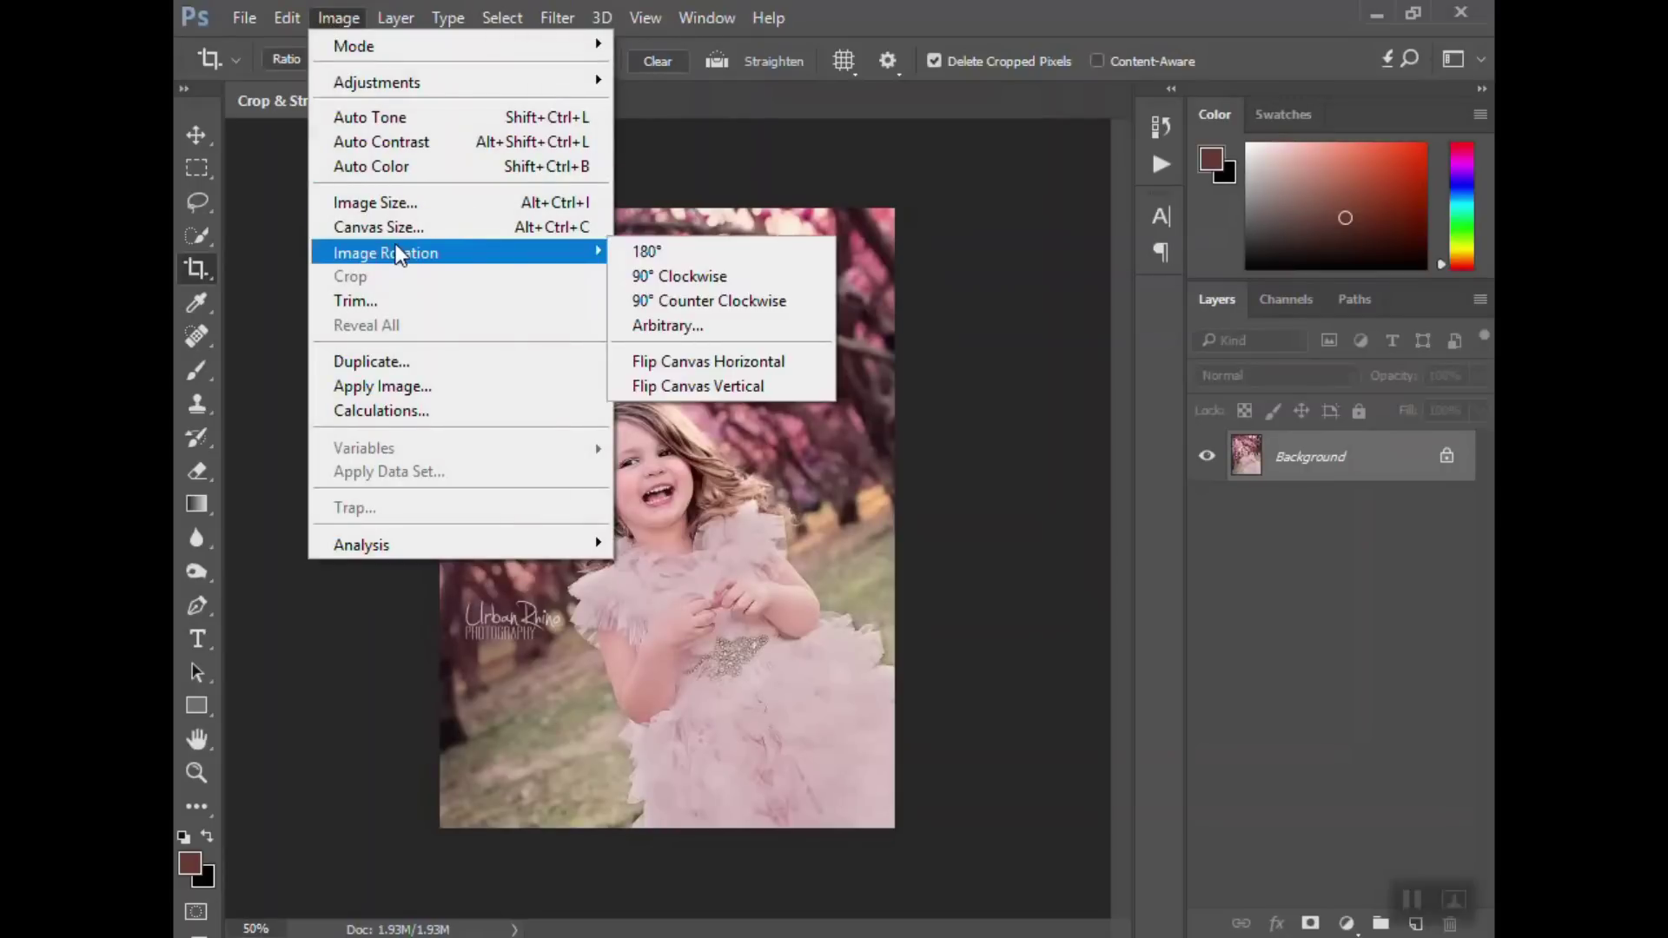
click(745, 254)
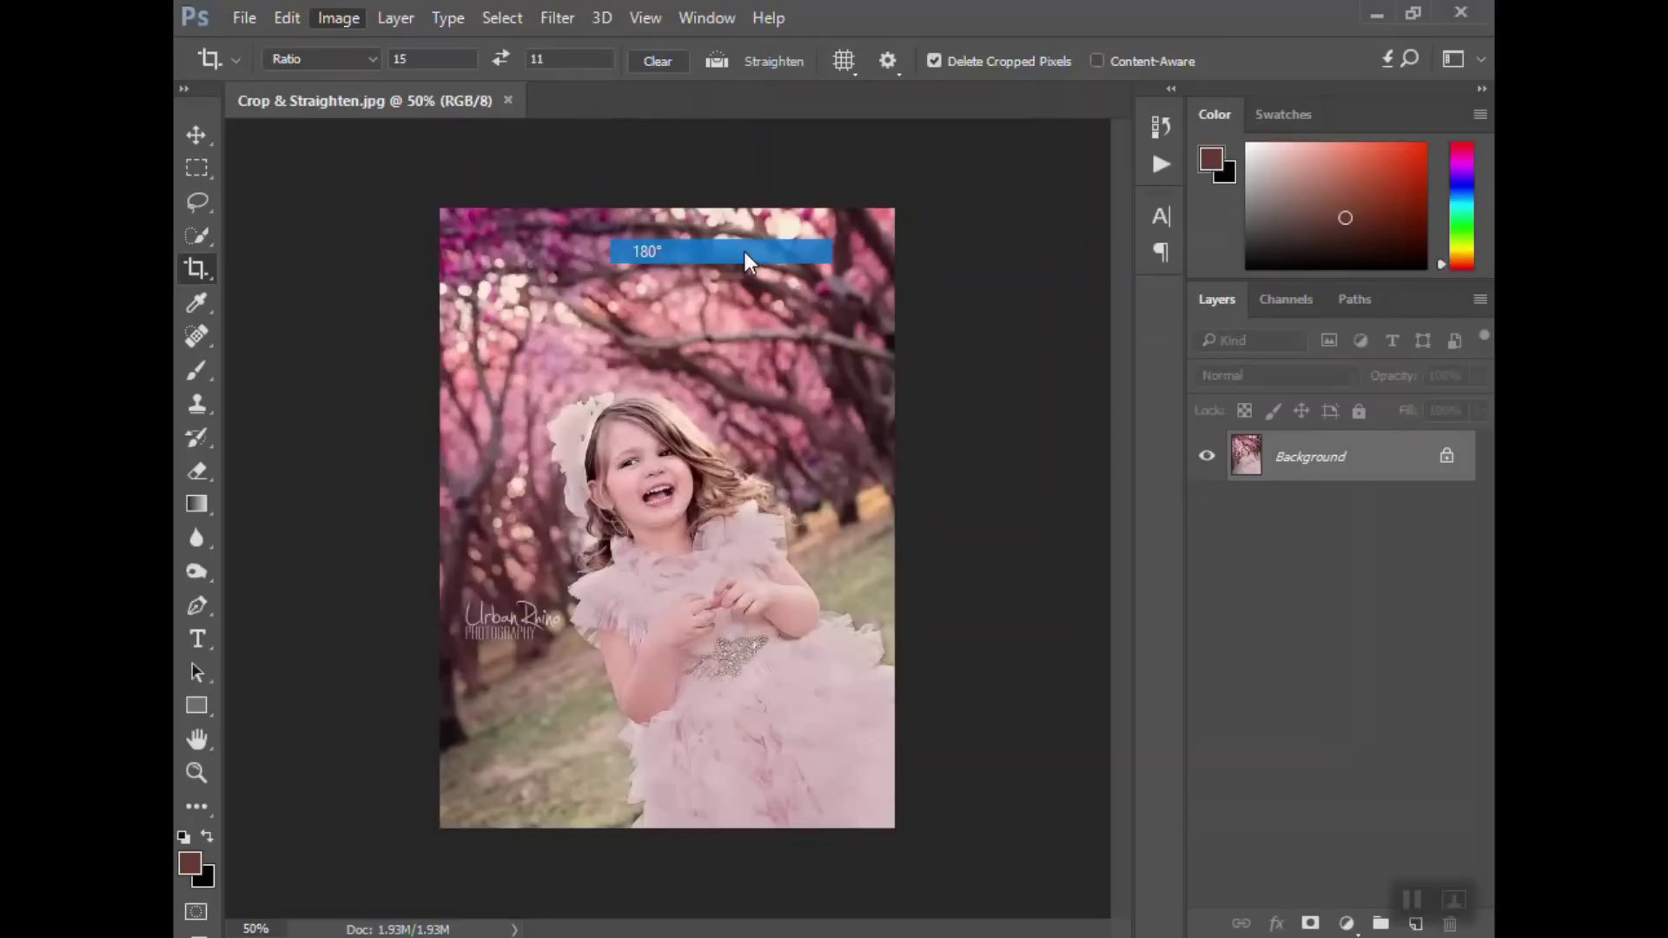
Rotate the image 90° clockwise twice so the portrait stands upright again.
click(340, 18)
mouse_move(415, 270)
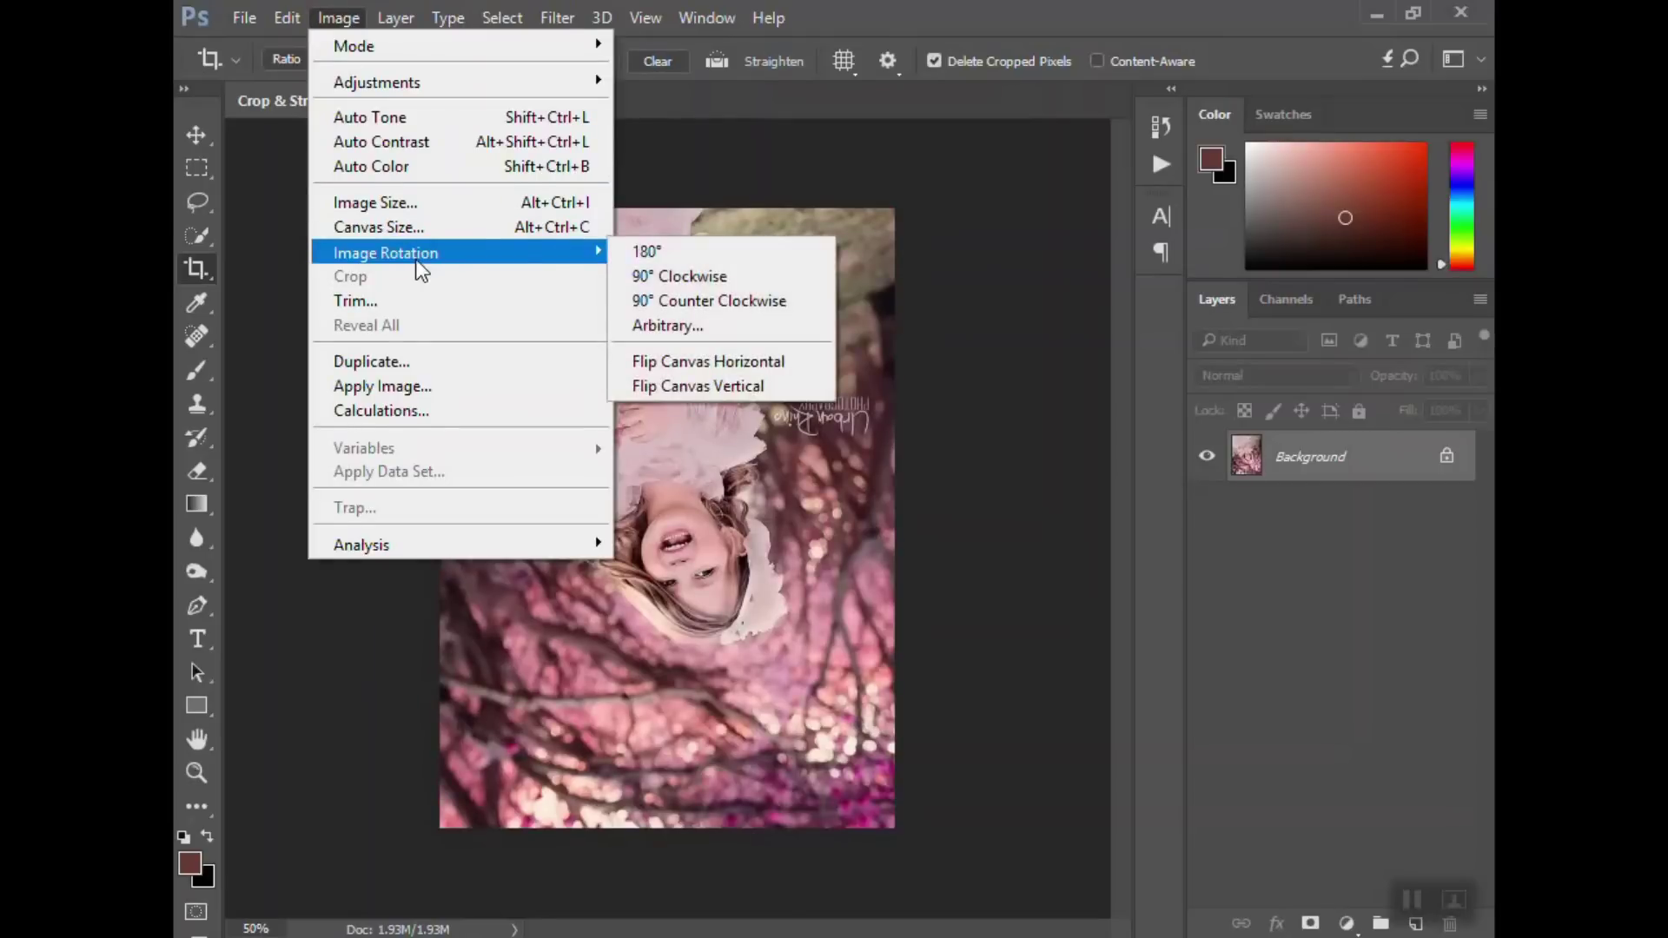
click(740, 274)
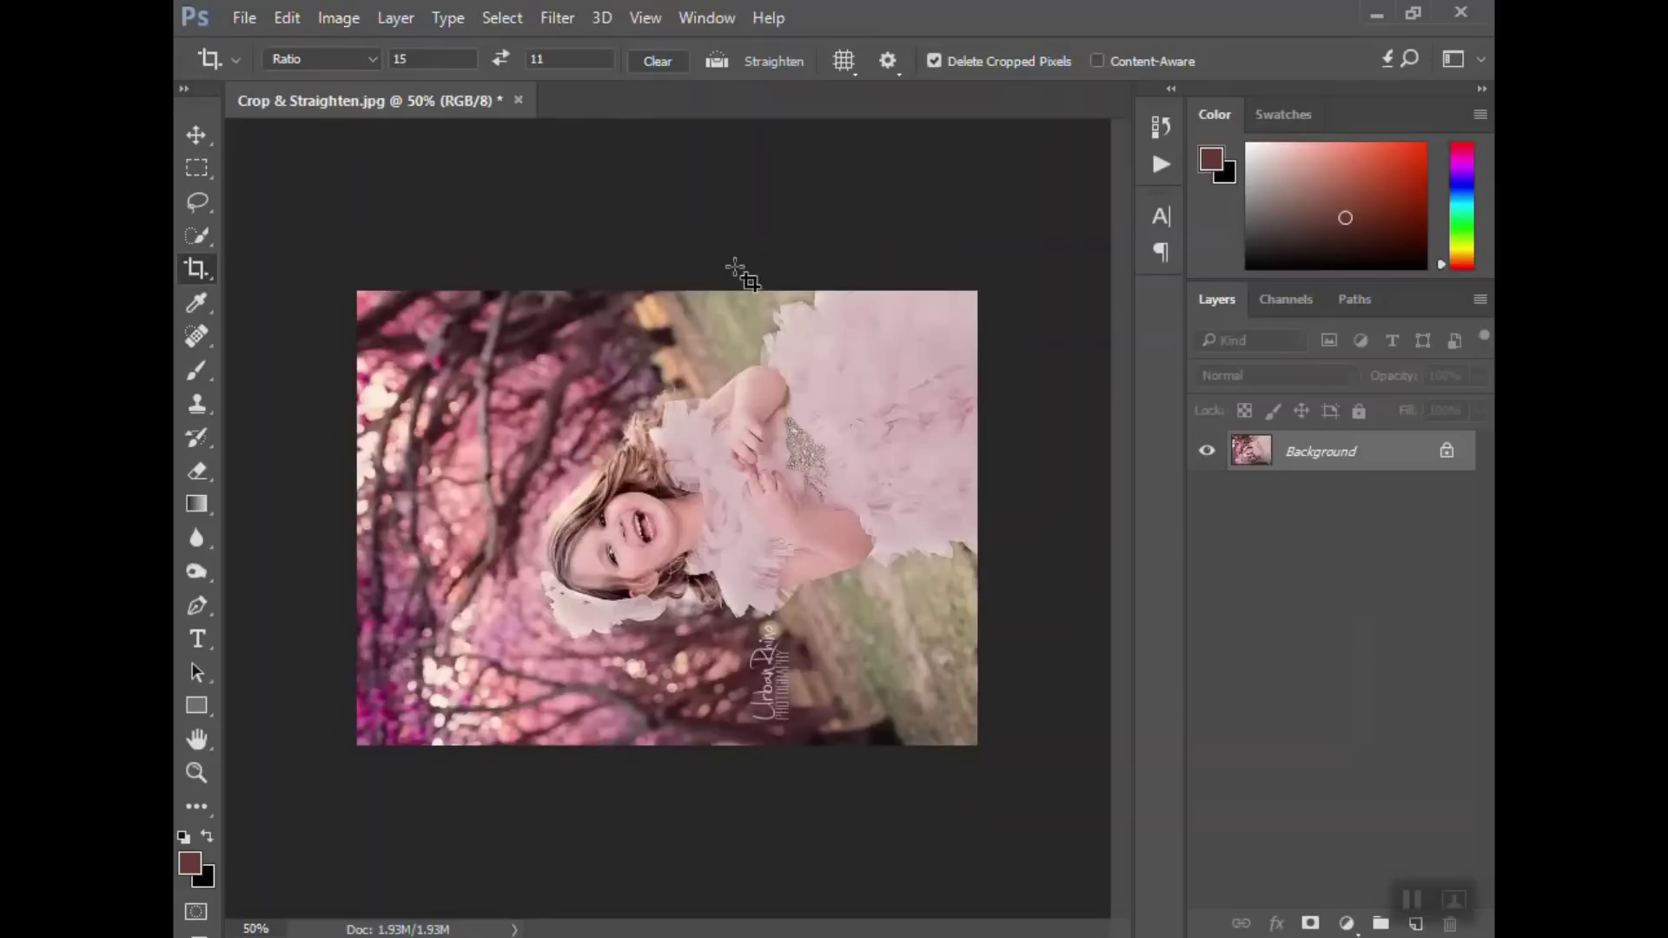
click(339, 18)
mouse_move(412, 268)
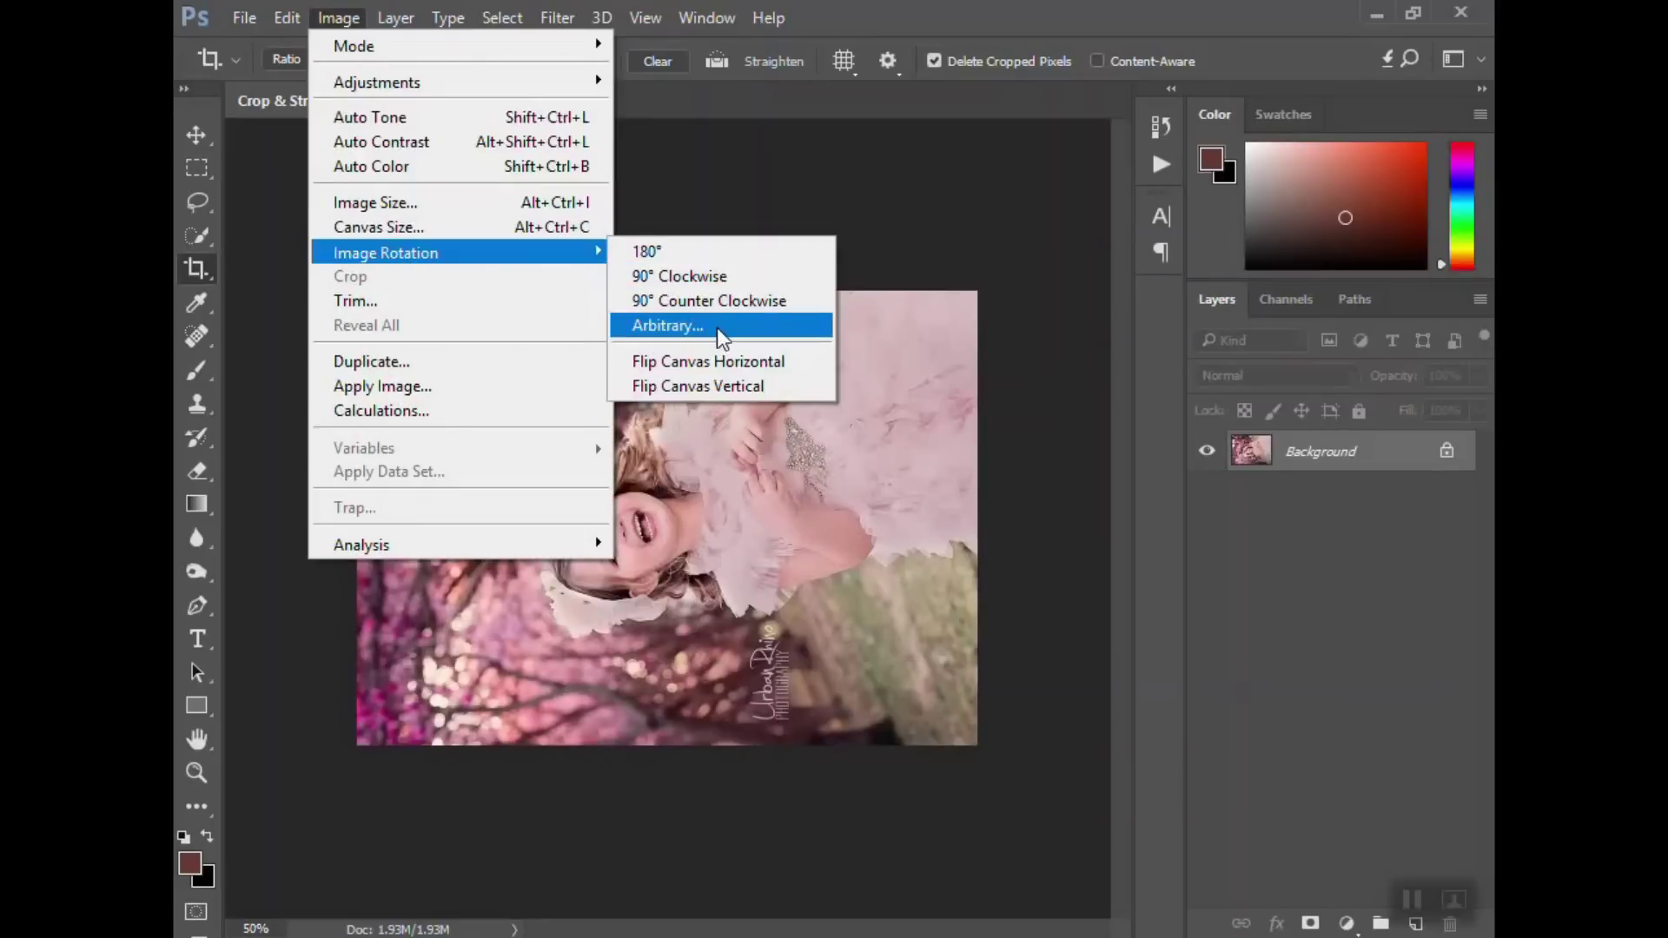
click(718, 276)
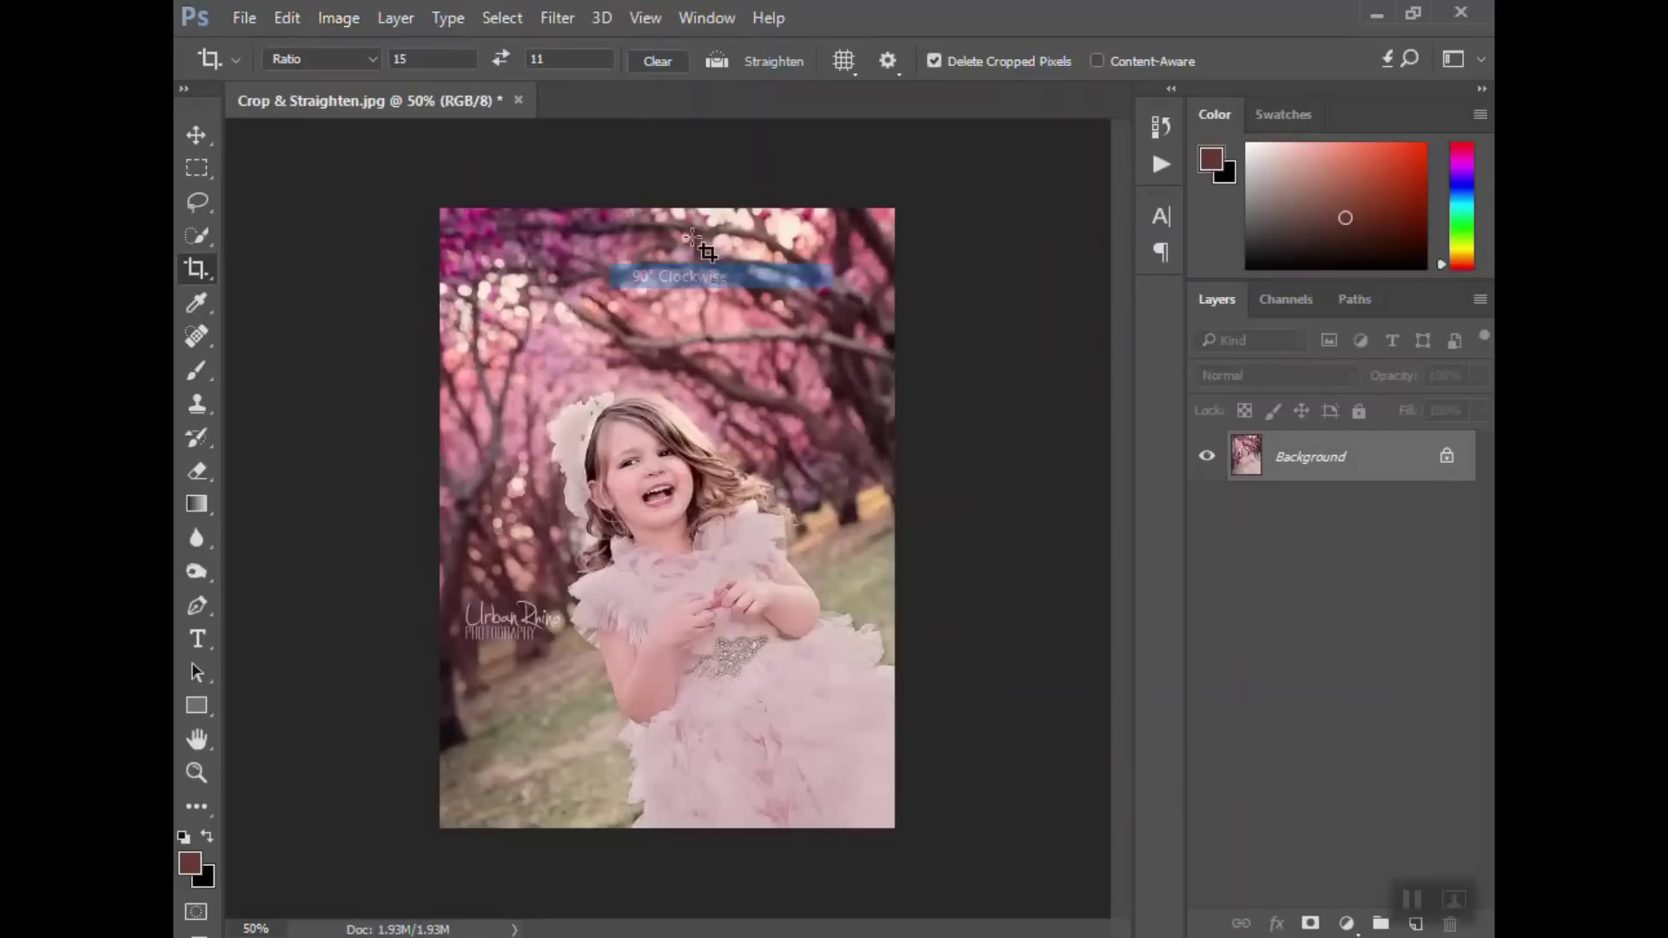
click(328, 19)
Flip the canvas horizontally, mirroring the portrait.
mouse_move(575, 259)
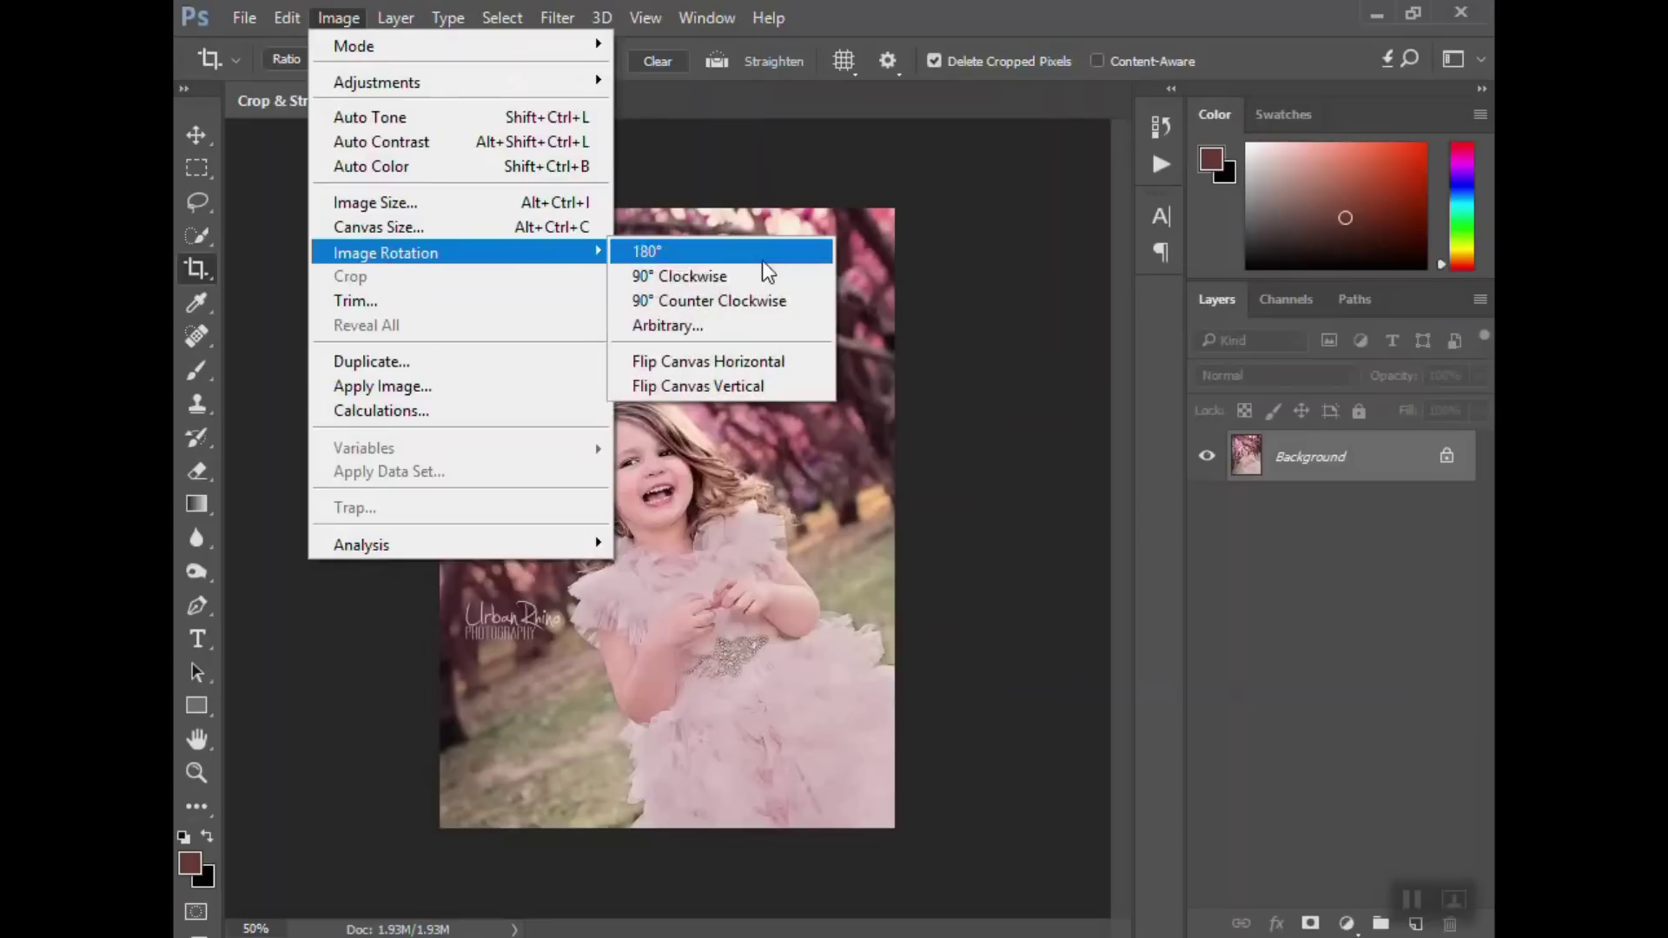
click(744, 362)
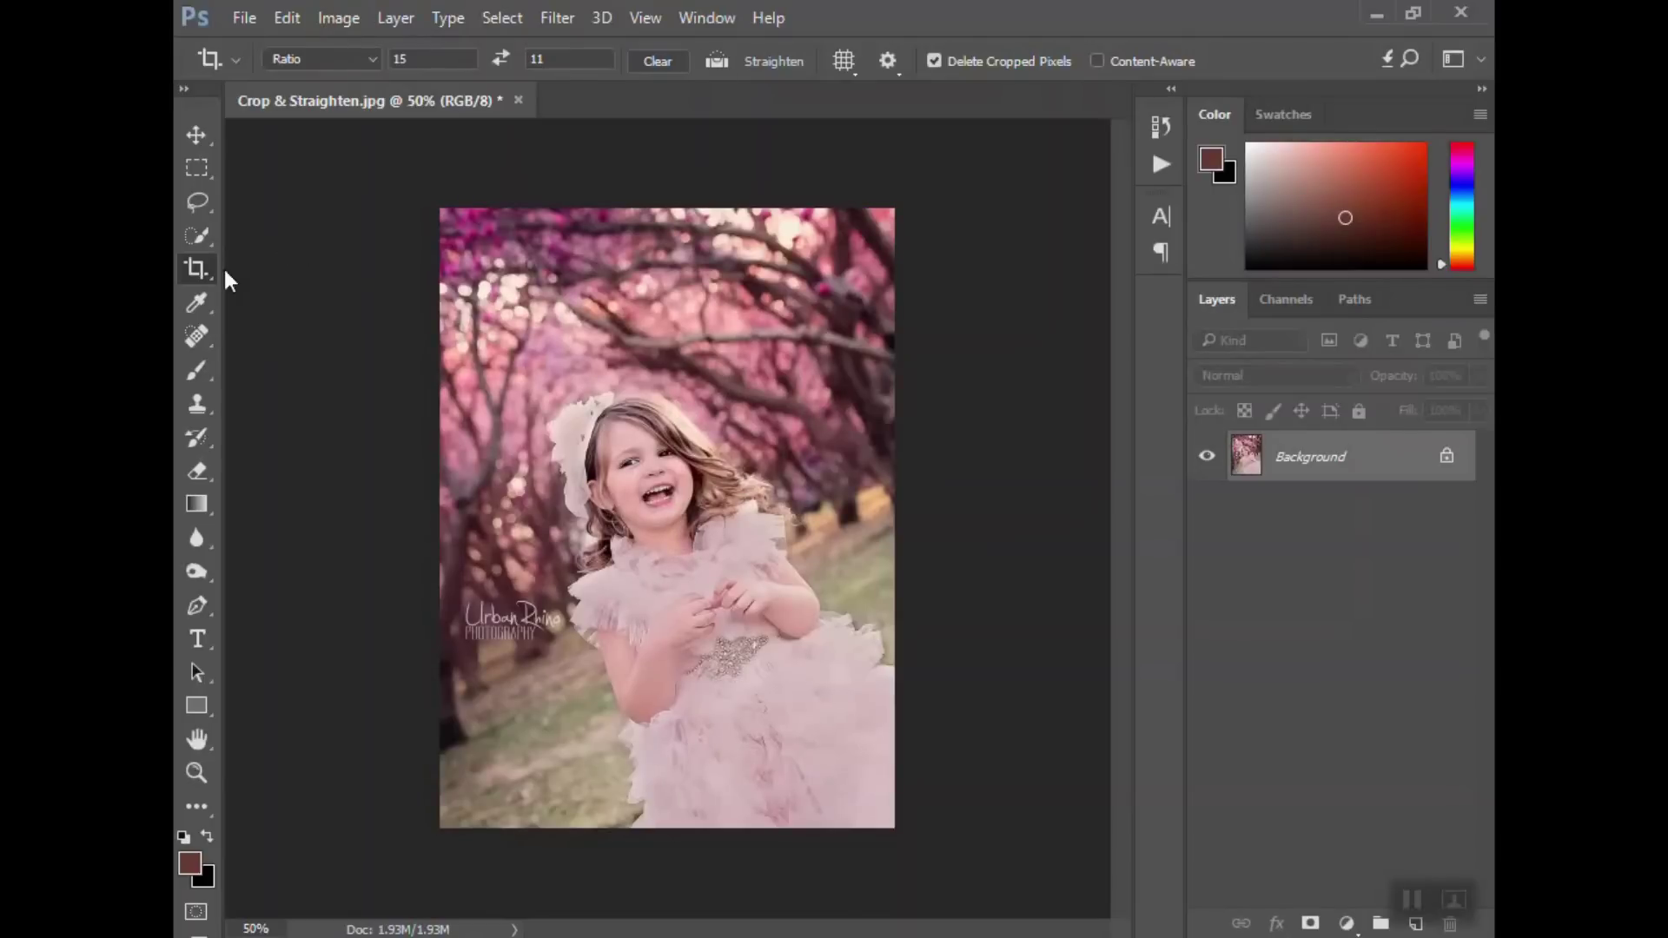
Clear the fixed ratio and commit a level free crop of about 9 × 10.333 in around the girl.
click(666, 57)
drag(451, 246, 946, 743)
drag(785, 417, 786, 350)
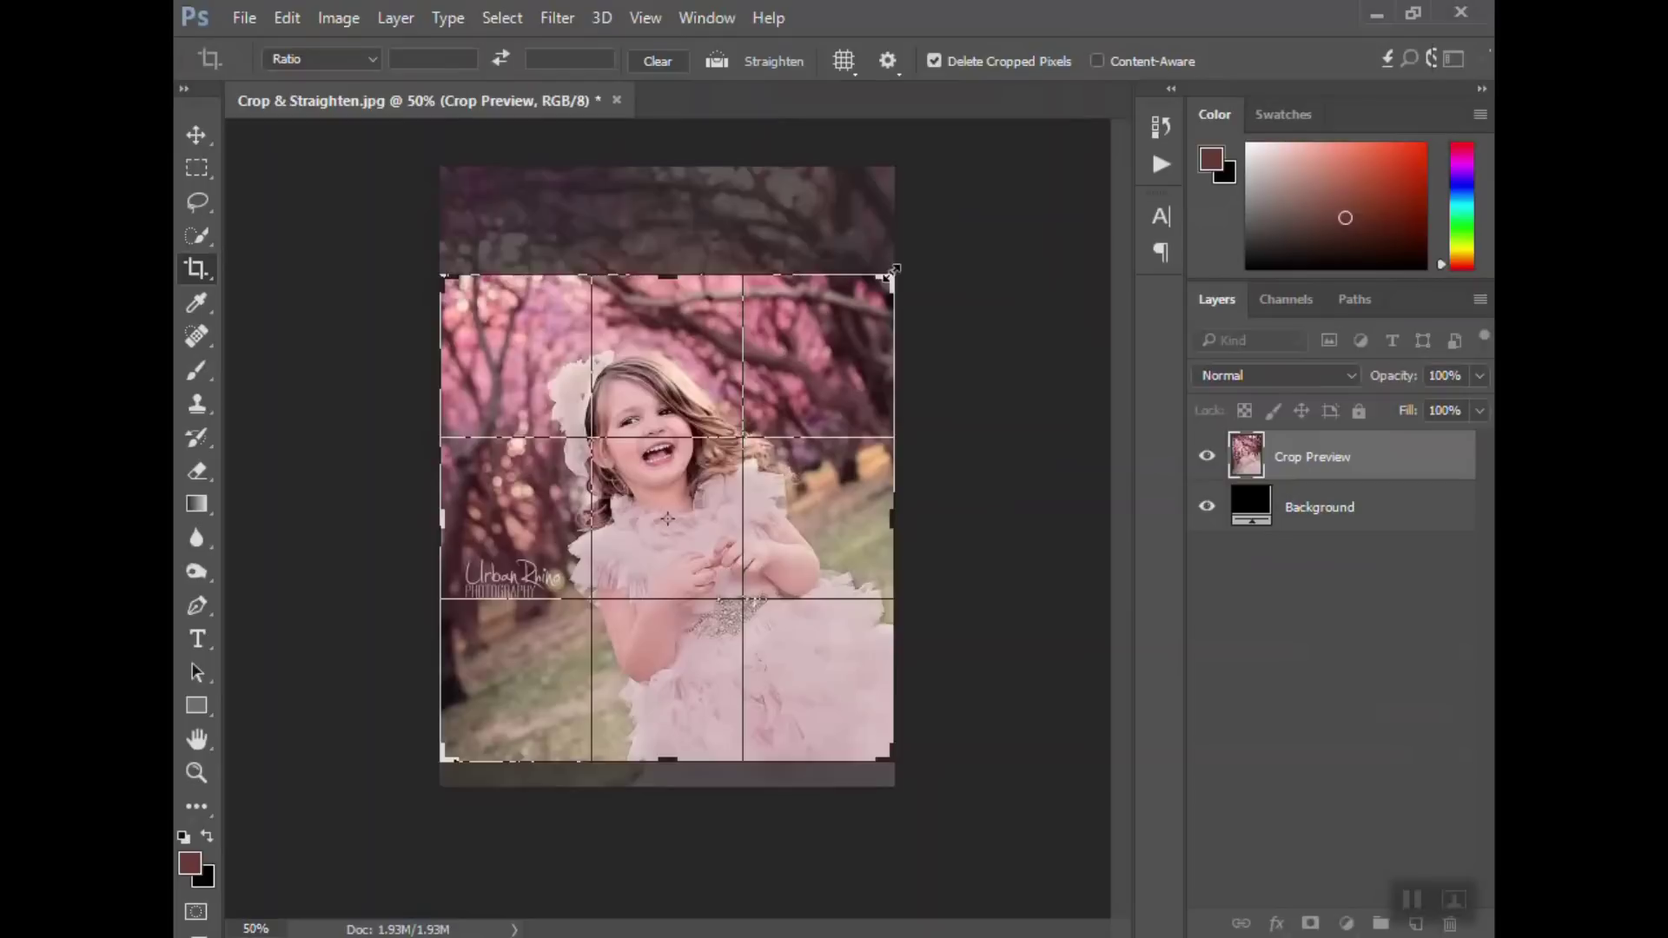
drag(890, 279, 867, 285)
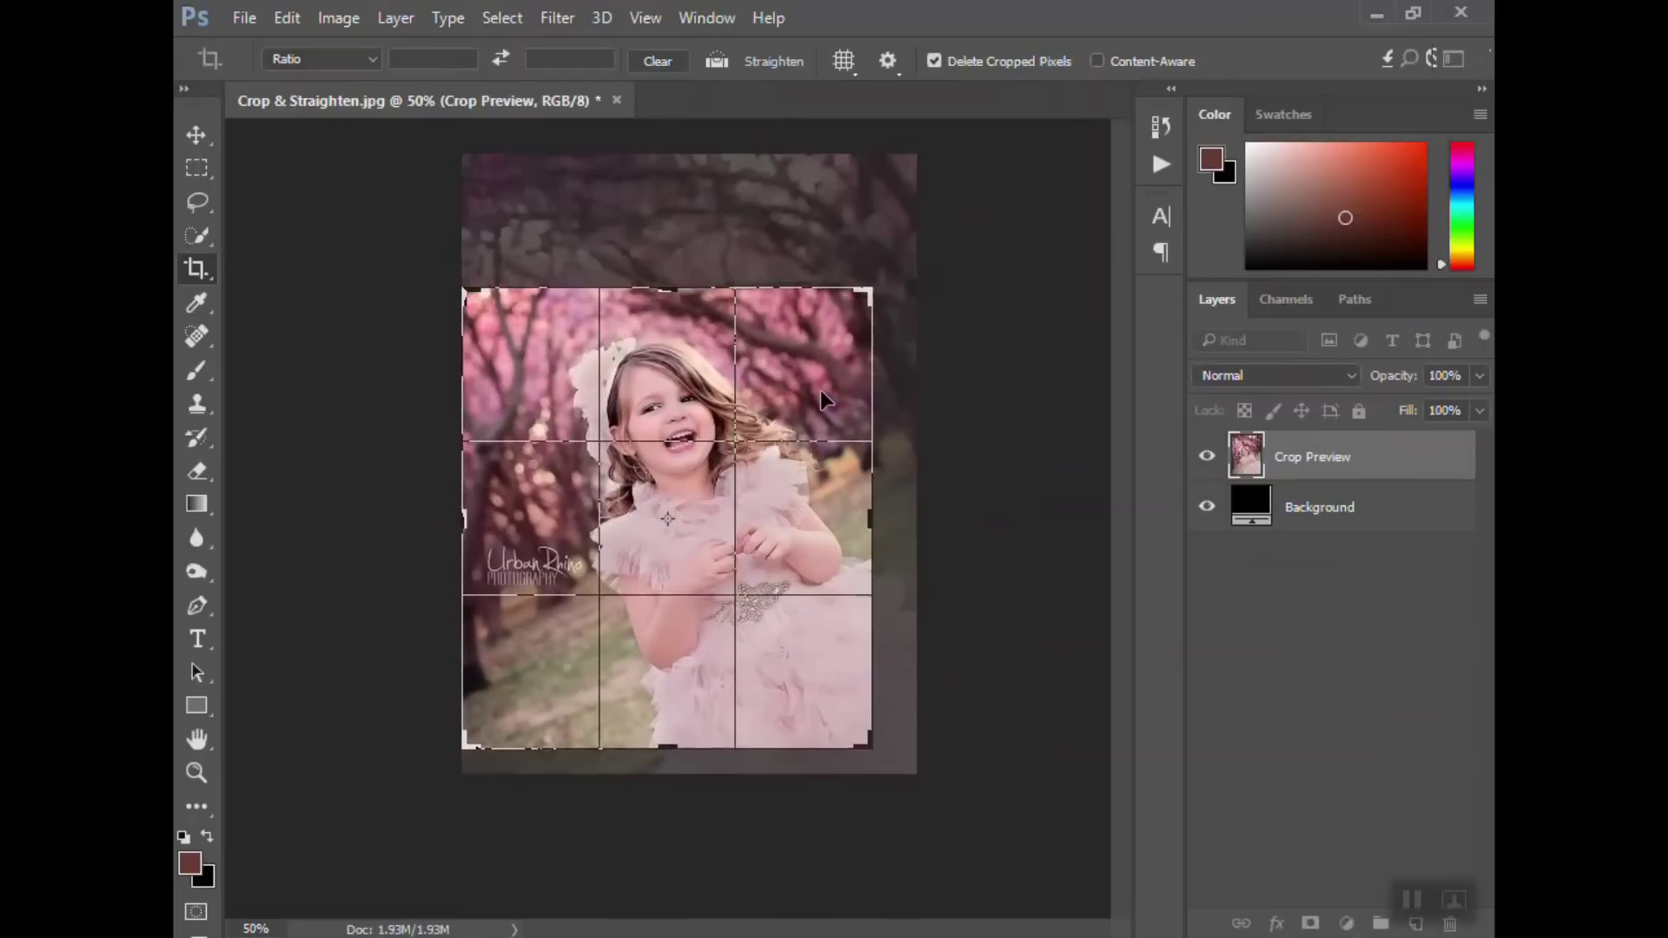
drag(820, 389, 812, 387)
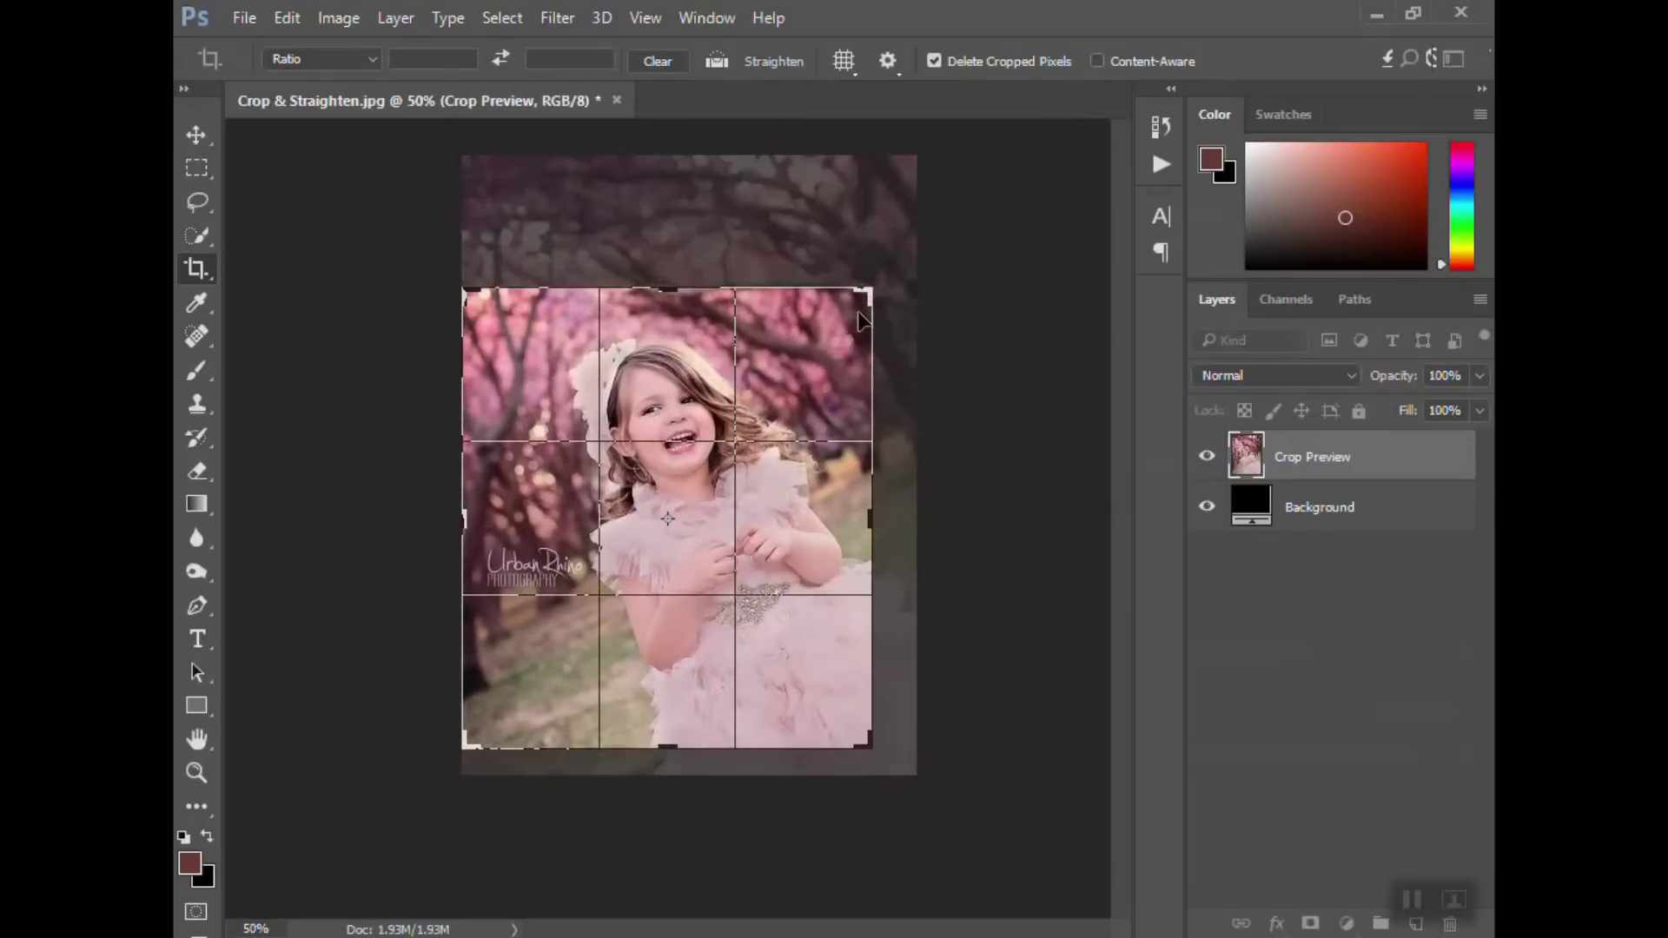
mouse_move(863, 251)
mouse_down()
mouse_move(878, 231)
mouse_move(862, 251)
mouse_move(883, 257)
mouse_move(868, 246)
mouse_up()
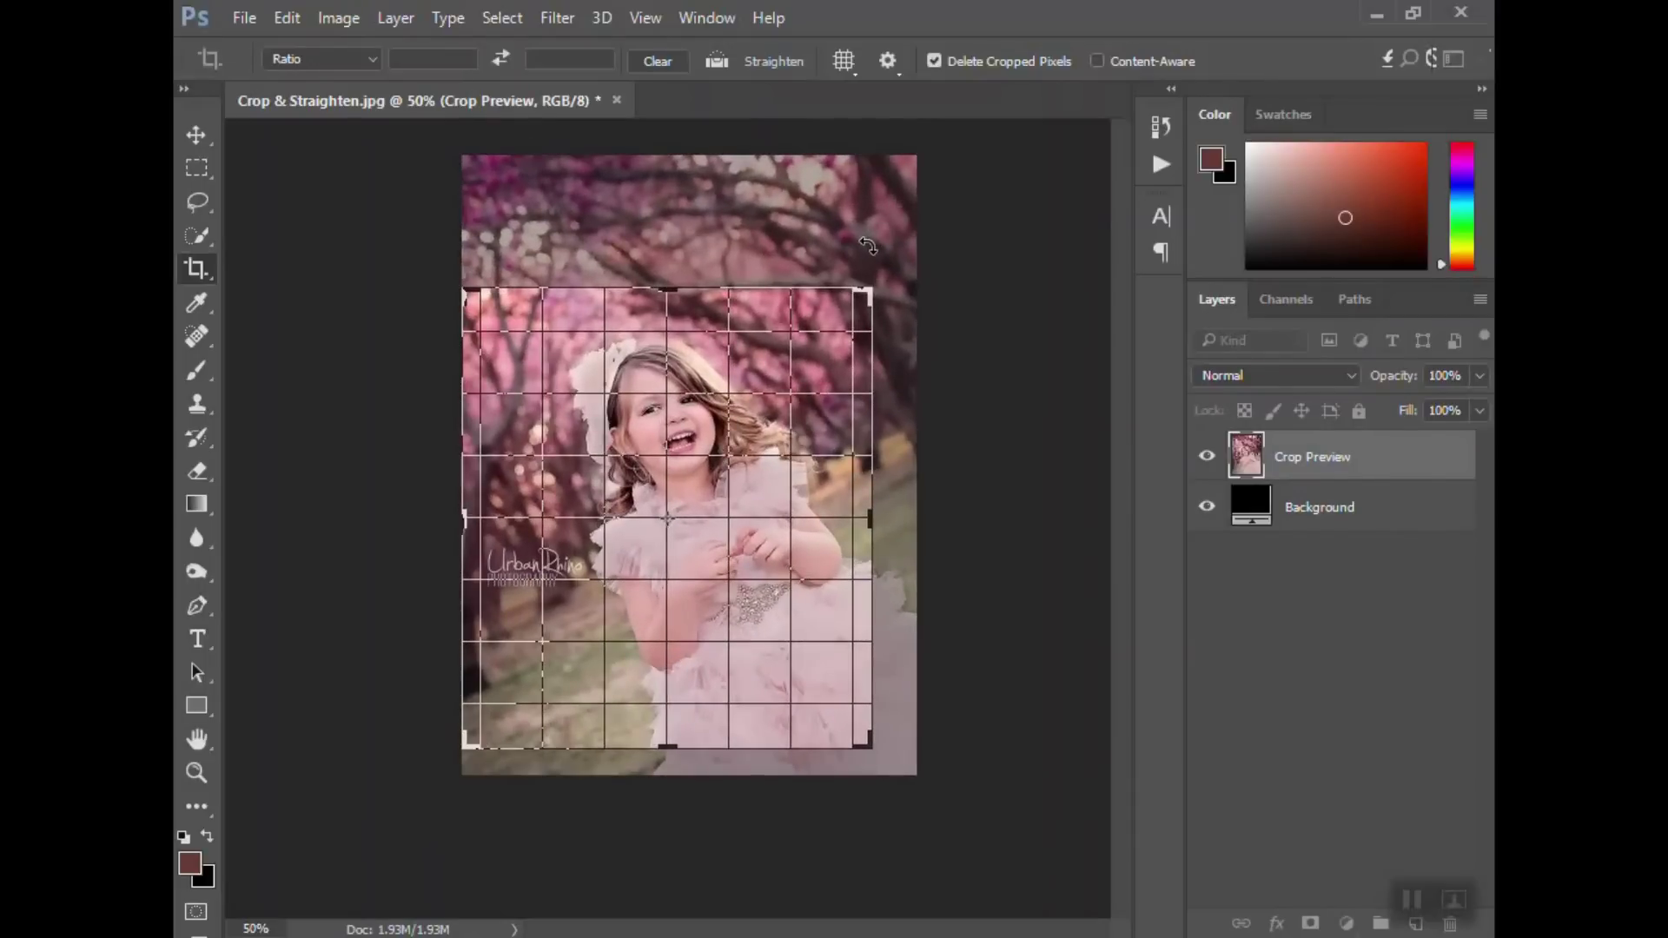
key(Return)
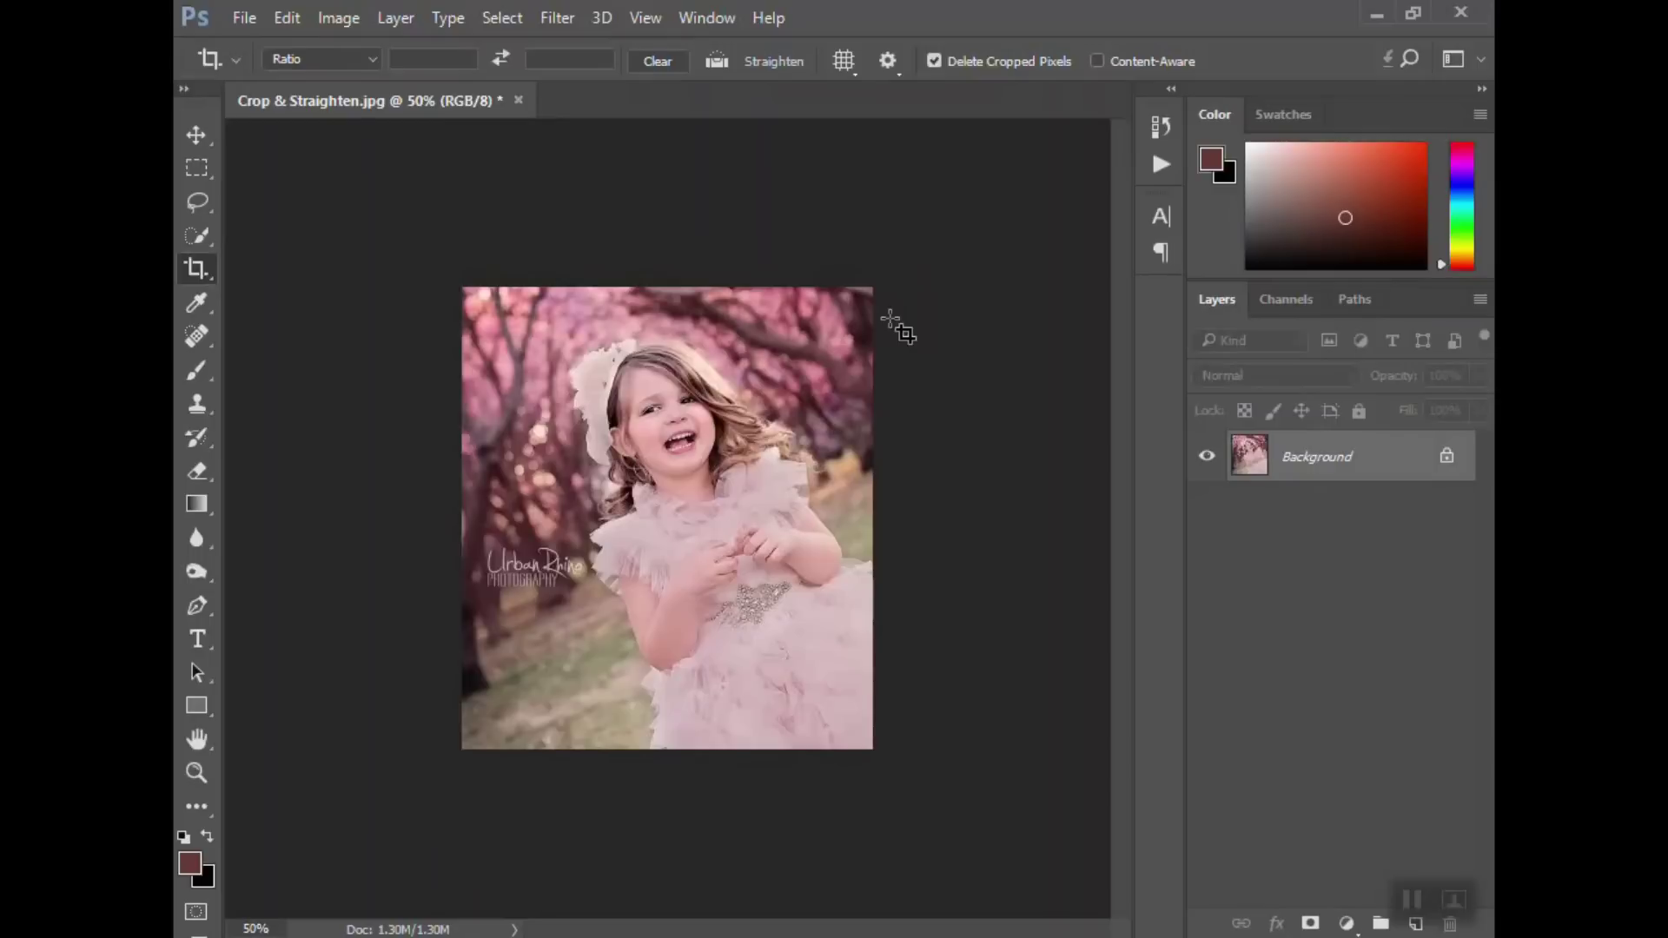